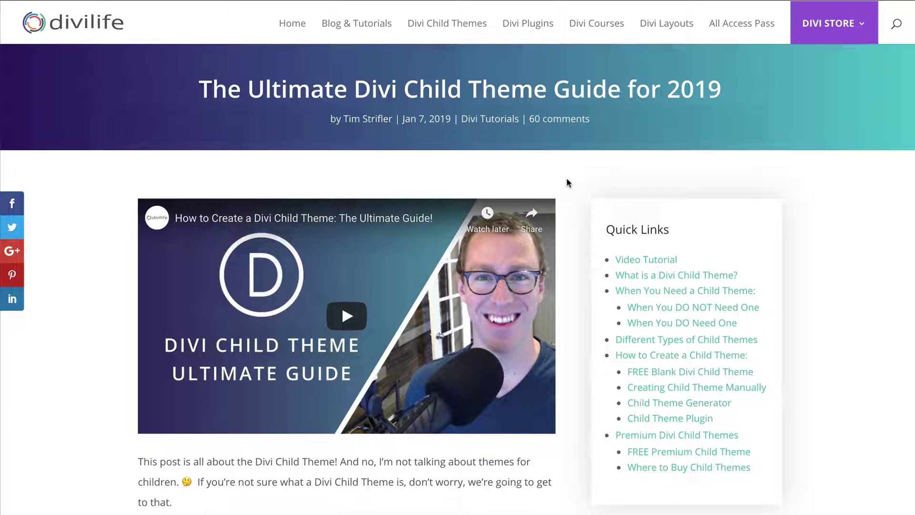
Scroll briefly through the Divi Life article 'The Ultimate Divi Child Theme Guide for 2019'
{"action": "scroll", "coordinate": [572, 200], "scroll_direction": "down", "scroll_amount": 1}
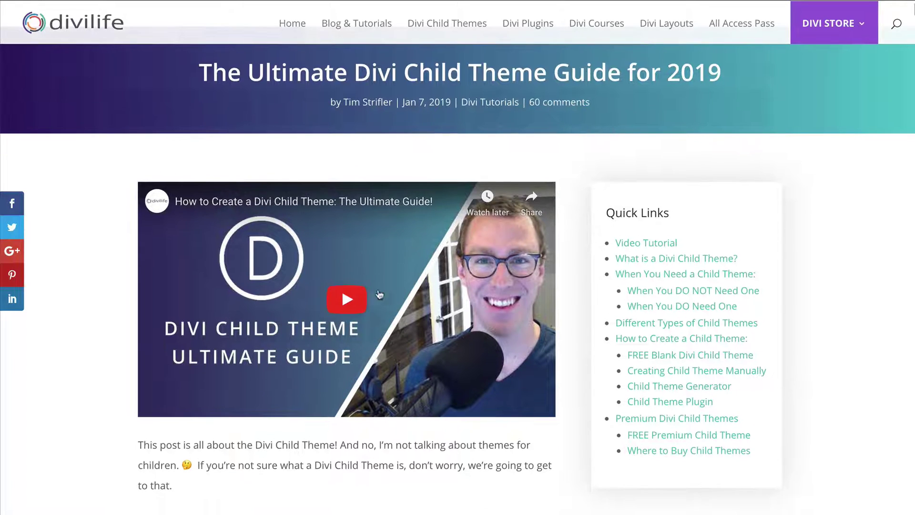
{"action": "scroll", "coordinate": [570, 200], "scroll_direction": "up", "scroll_amount": 1}
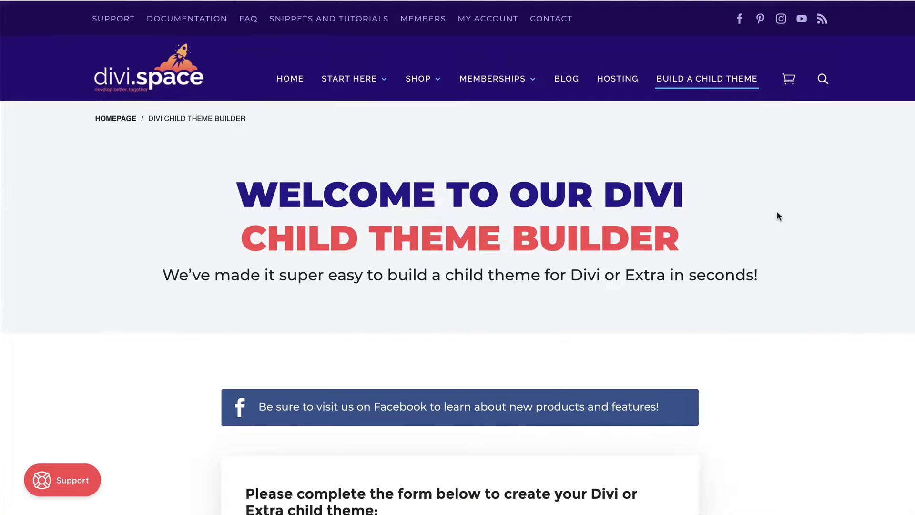
Scroll through the divi.space Child Theme Builder form and the Basic Divi Child Theme page
{"action": "scroll", "coordinate": [771, 180], "scroll_direction": "down", "scroll_amount": 15}
{"action": "scroll", "coordinate": [464, 121], "scroll_direction": "down", "scroll_amount": 5}
{"action": "scroll", "coordinate": [458, 115], "scroll_direction": "up", "scroll_amount": 20}
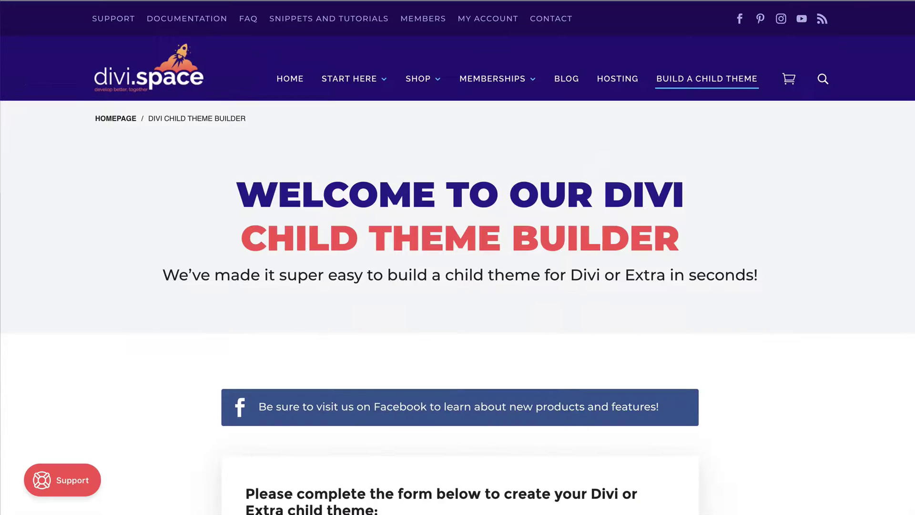
{"action": "scroll", "coordinate": [698, 292], "scroll_direction": "down", "scroll_amount": 15}
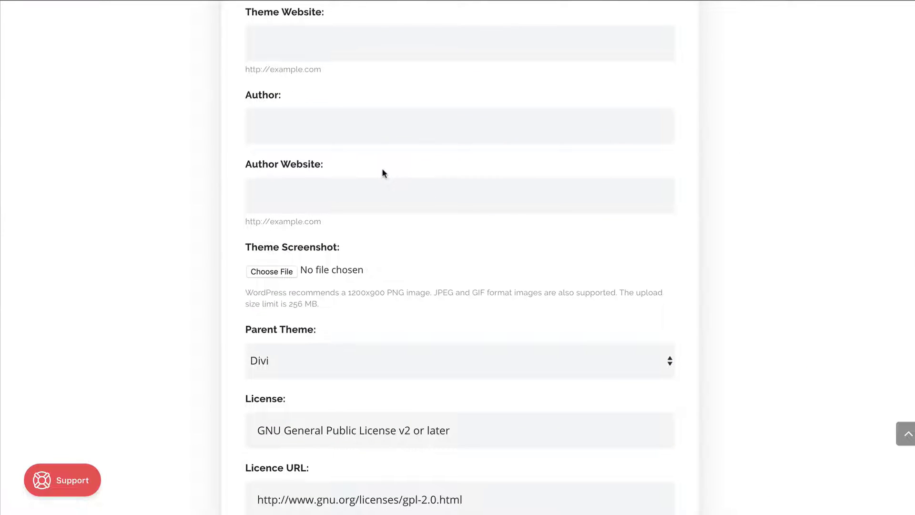
{"action": "scroll", "coordinate": [382, 171], "scroll_direction": "up", "scroll_amount": 15}
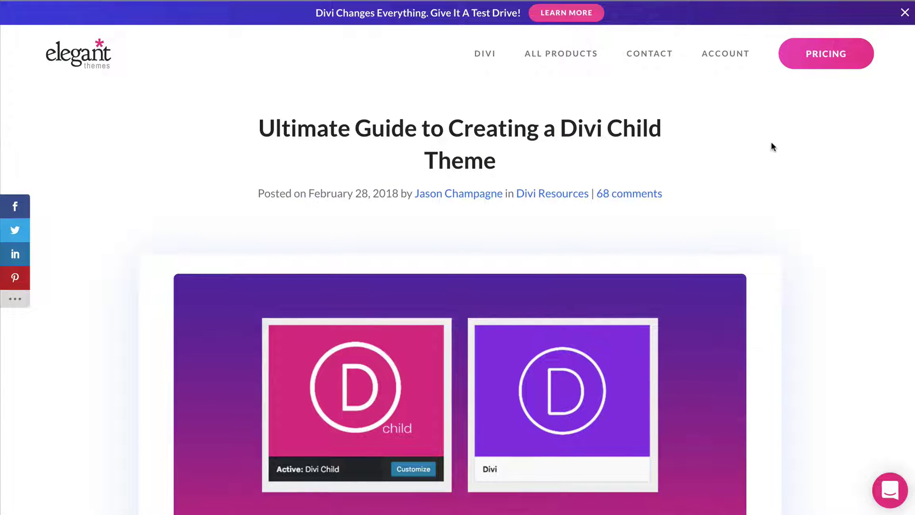
{"action": "scroll", "coordinate": [771, 146], "scroll_direction": "down", "scroll_amount": 7}
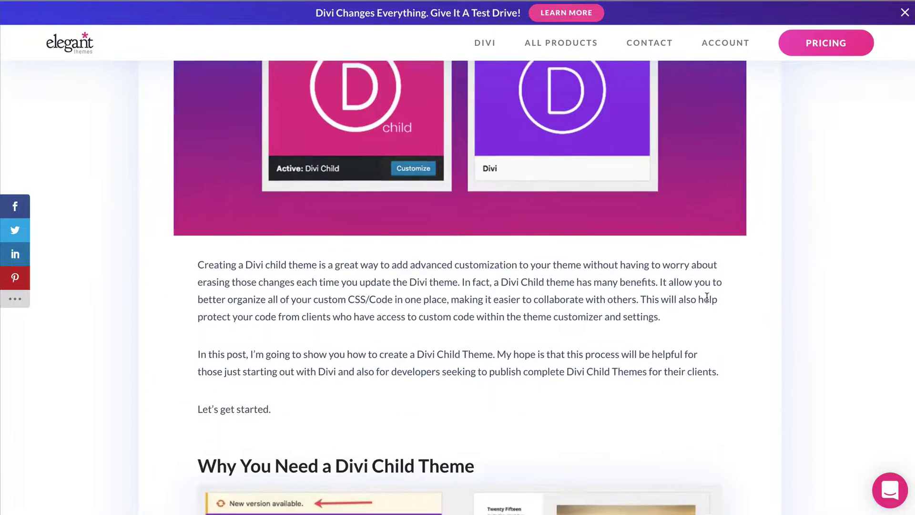
{"action": "scroll", "coordinate": [795, 271], "scroll_direction": "up", "scroll_amount": 7}
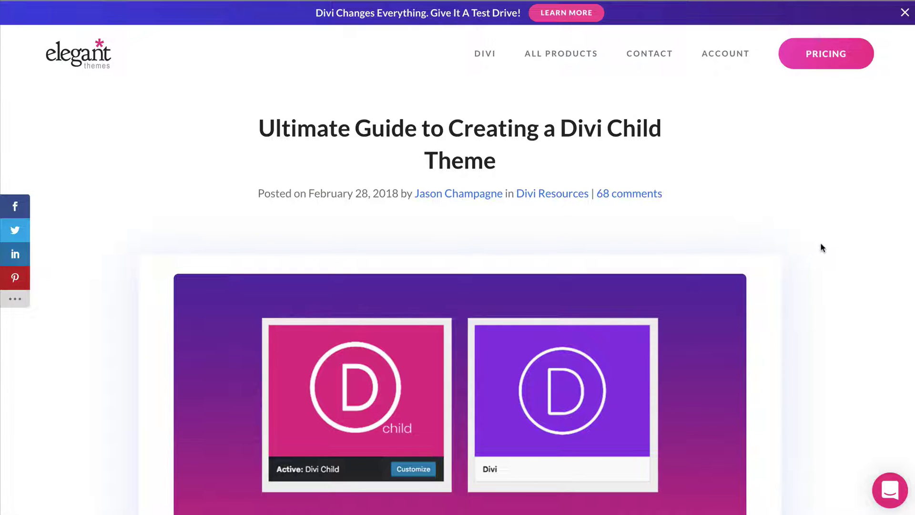
{"action": "scroll", "coordinate": [820, 247], "scroll_direction": "down", "scroll_amount": 2}
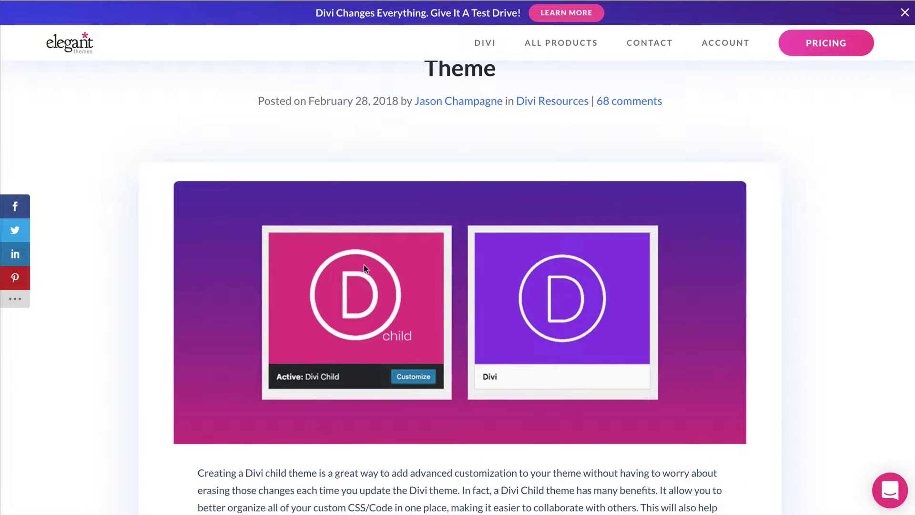
{"action": "scroll", "coordinate": [617, 323], "scroll_direction": "down", "scroll_amount": 1}
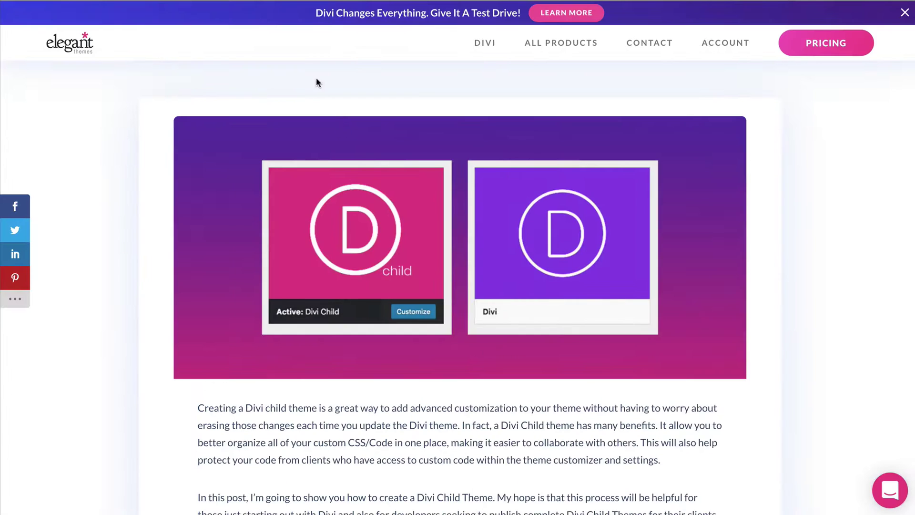
Scroll the Elegant Themes 'Ultimate Guide to Creating a Divi Child Theme' up and down
{"action": "scroll", "coordinate": [528, 176], "scroll_direction": "up", "scroll_amount": 4}
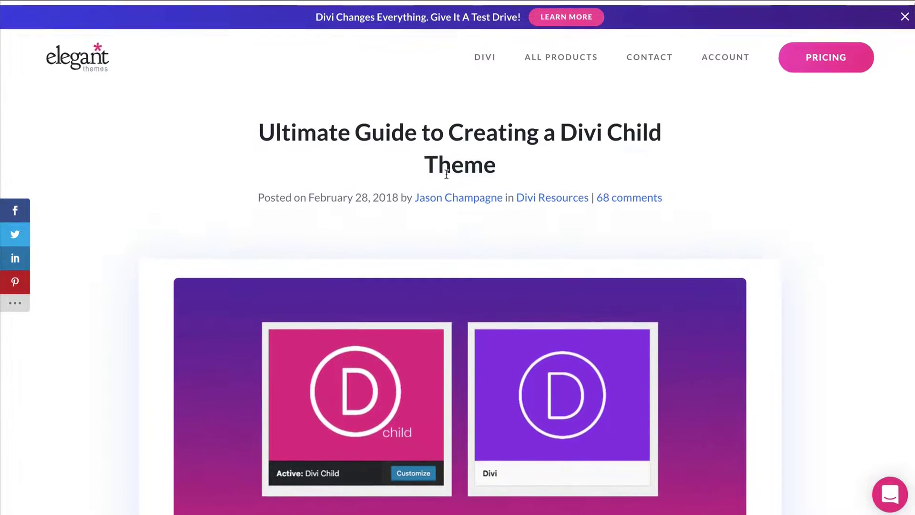
{"action": "scroll", "coordinate": [478, 188], "scroll_direction": "down", "scroll_amount": 2}
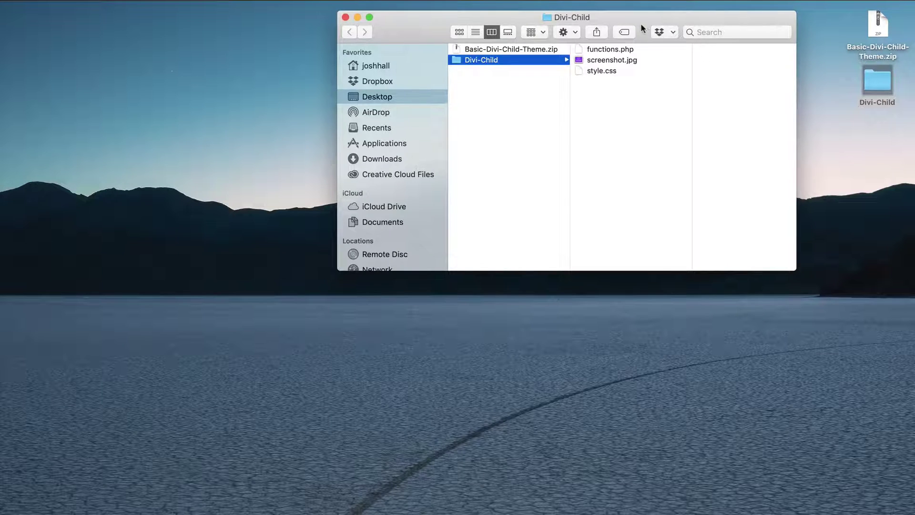
In the Divi-Child folder, preview functions.php, then Quick Look screenshot.jpg and style.css
{"action": "left_click_drag", "start_coordinate": [641, 27], "coordinate": [627, 41]}
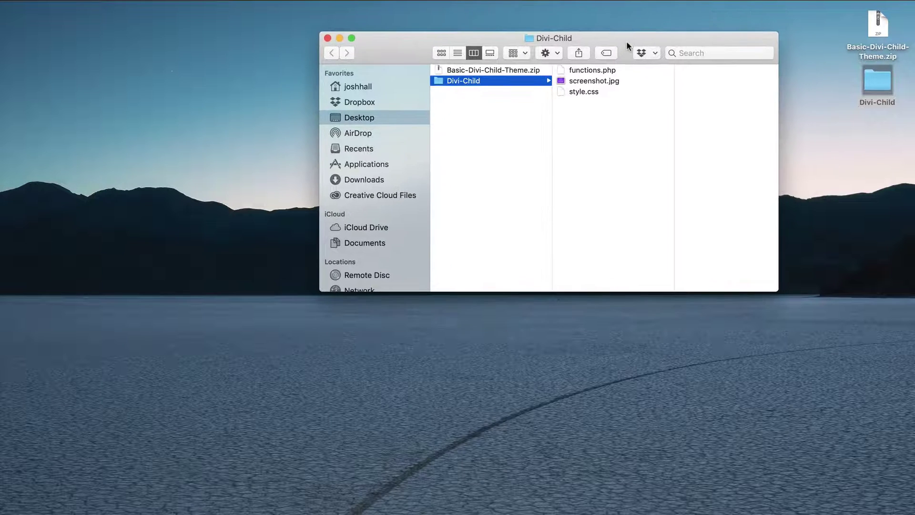
{"action": "left_click", "coordinate": [590, 71]}
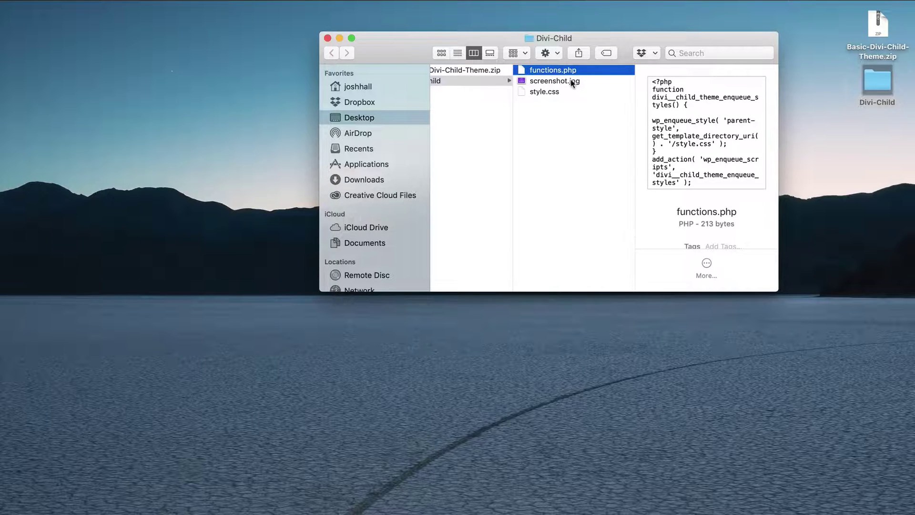
{"action": "left_click", "coordinate": [569, 82]}
{"action": "key", "text": "space"}
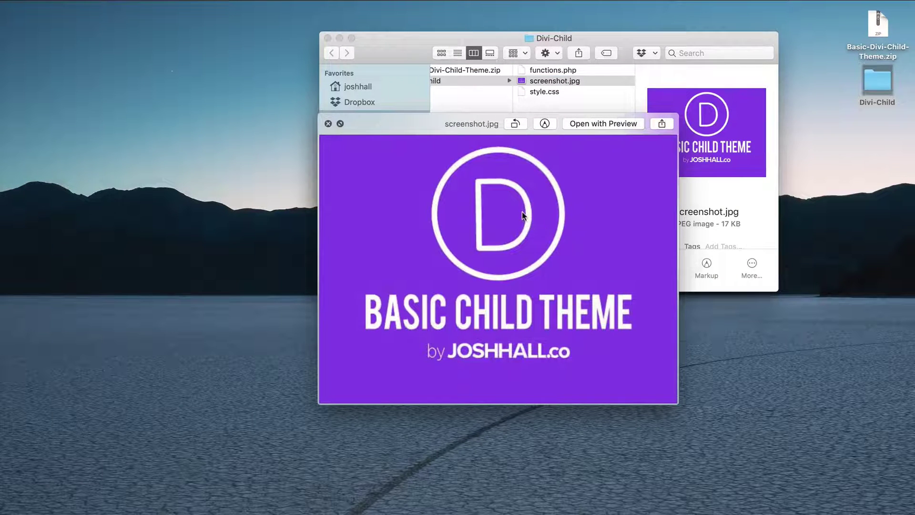
{"action": "key", "text": "space"}
{"action": "left_click", "coordinate": [541, 91]}
{"action": "key", "text": "space"}
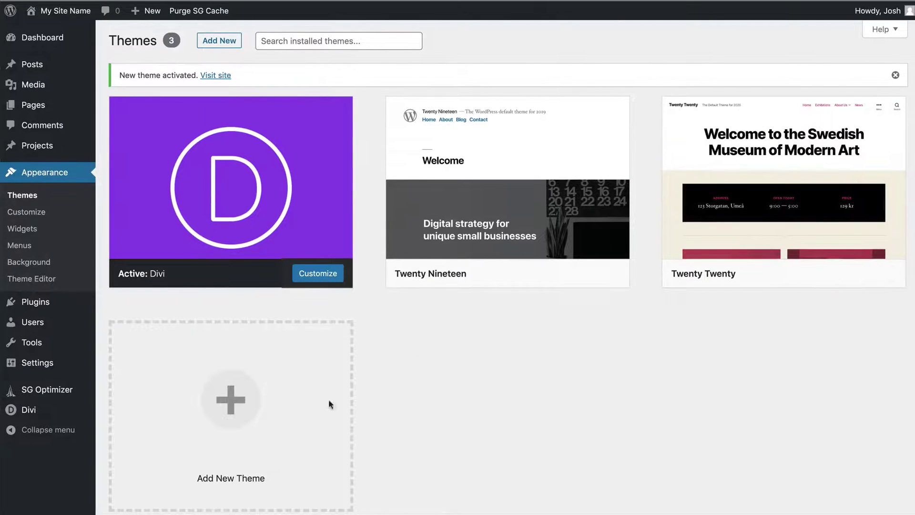
Upload and install Basic-Divi-Child-Theme.zip from the Desktop, then activate Divi Child Theme
{"action": "left_click", "coordinate": [236, 414]}
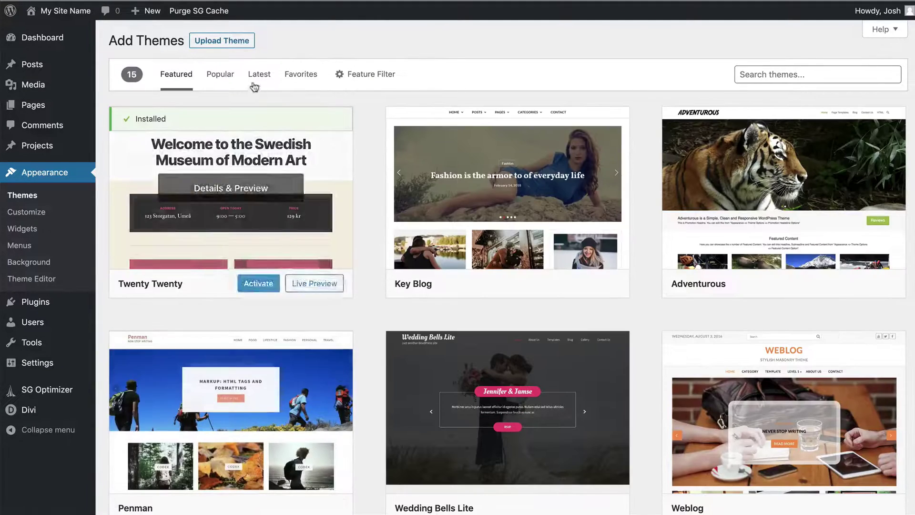
{"action": "left_click", "coordinate": [240, 42]}
{"action": "left_click", "coordinate": [407, 147]}
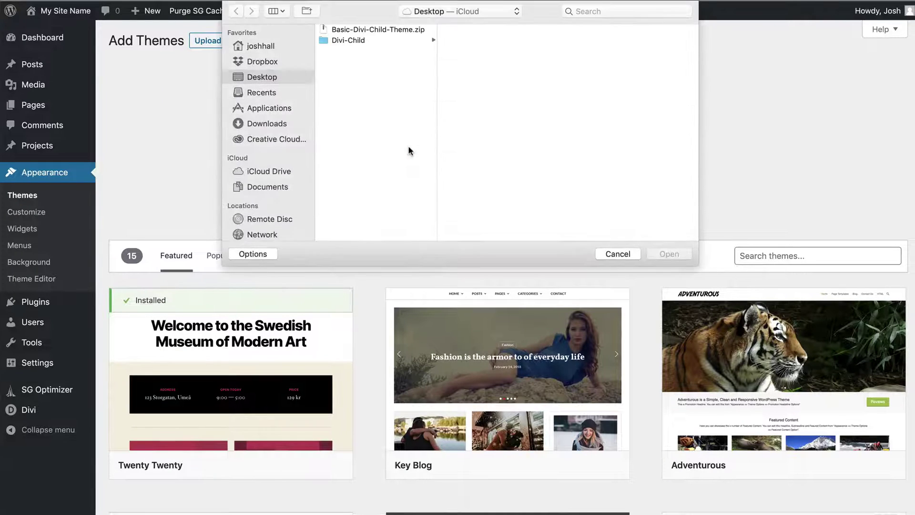
{"action": "left_click", "coordinate": [376, 30]}
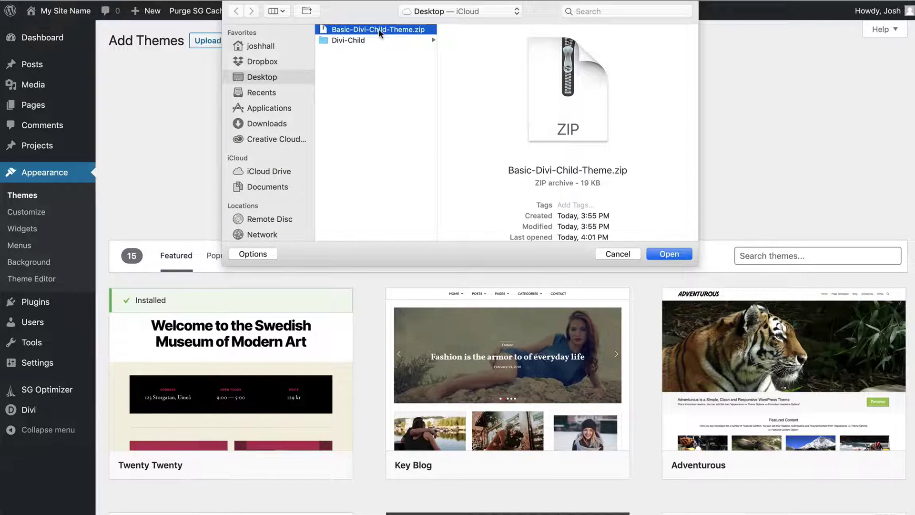
{"action": "left_click", "coordinate": [651, 254]}
{"action": "left_click", "coordinate": [443, 172]}
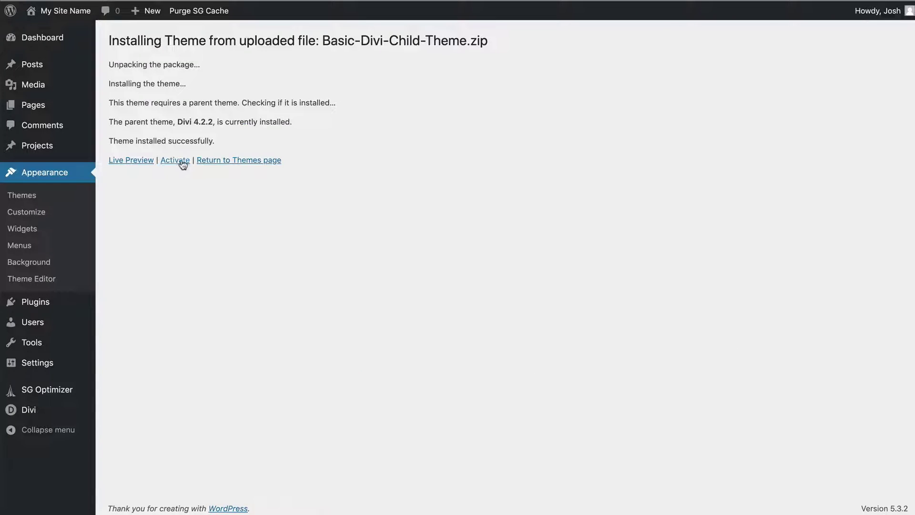
{"action": "left_click", "coordinate": [180, 161]}
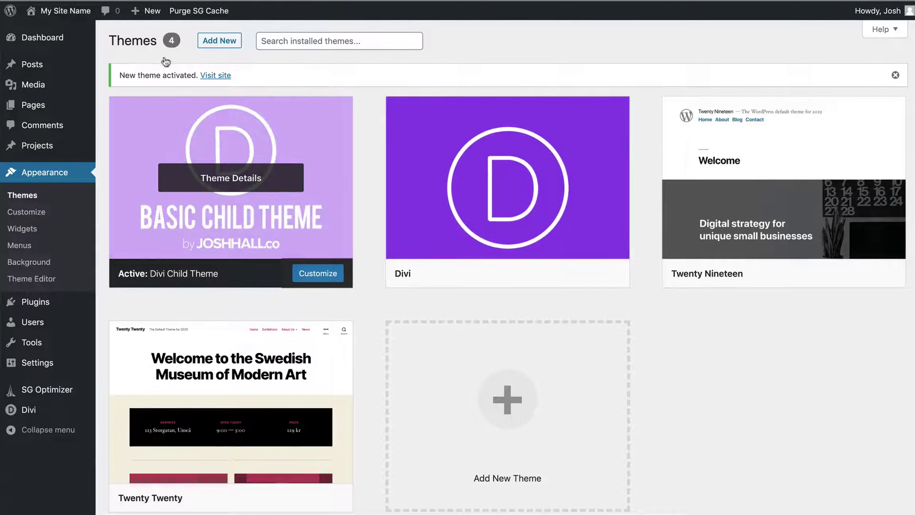
Open the site front end in a new tab, then view the Divi Child Theme details (Version 2.0)
{"action": "right_click", "coordinate": [63, 9]}
{"action": "left_click", "coordinate": [78, 14]}
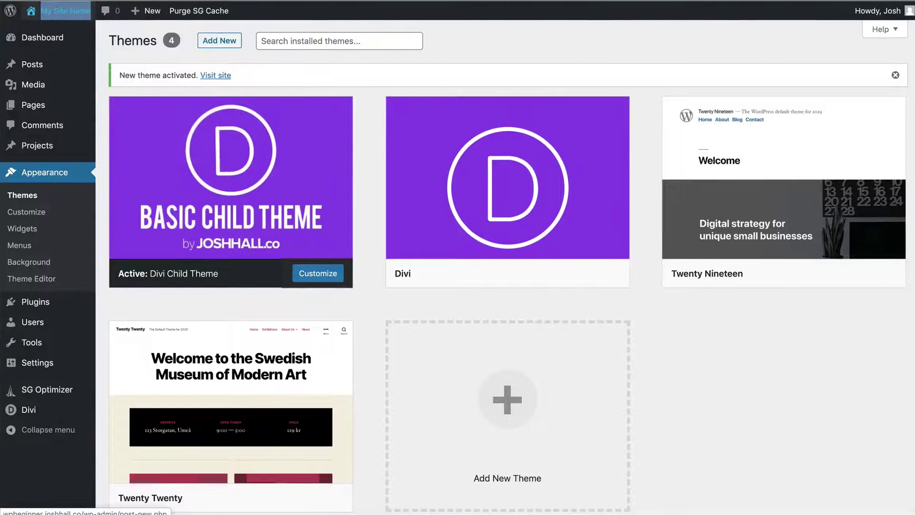
{"action": "key", "text": "ctrl+Tab"}
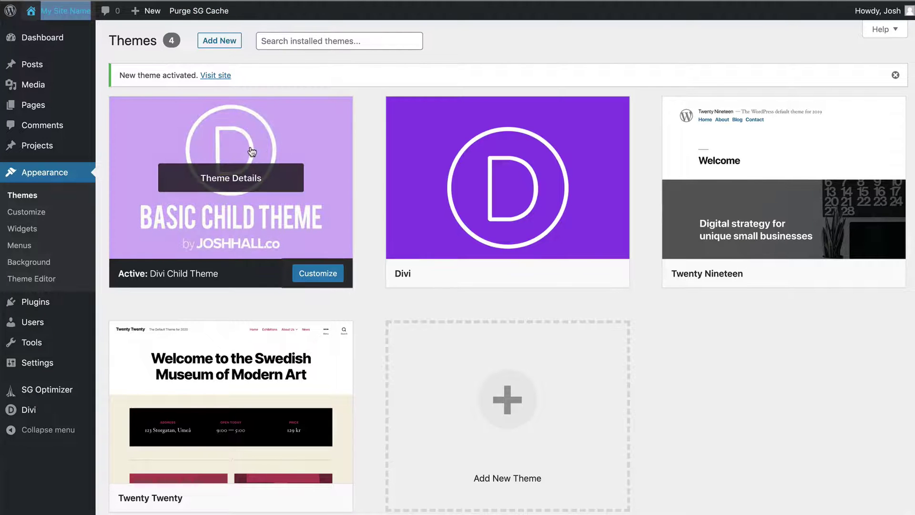
{"action": "left_click", "coordinate": [241, 180]}
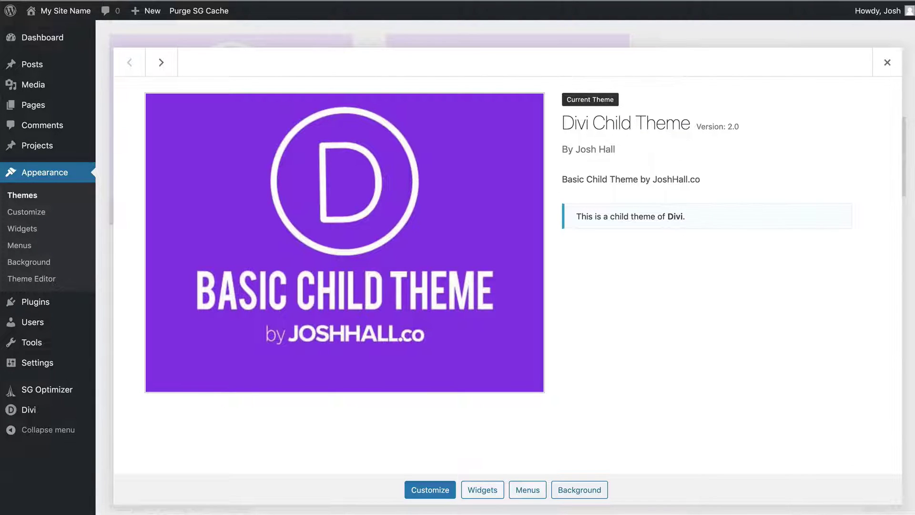
{"action": "left_click_drag", "start_coordinate": [913, 513], "coordinate": [830, 507]}
Open the child theme's style.css in Sublime Text and place it beside the theme details
{"action": "double_click", "coordinate": [871, 75]}
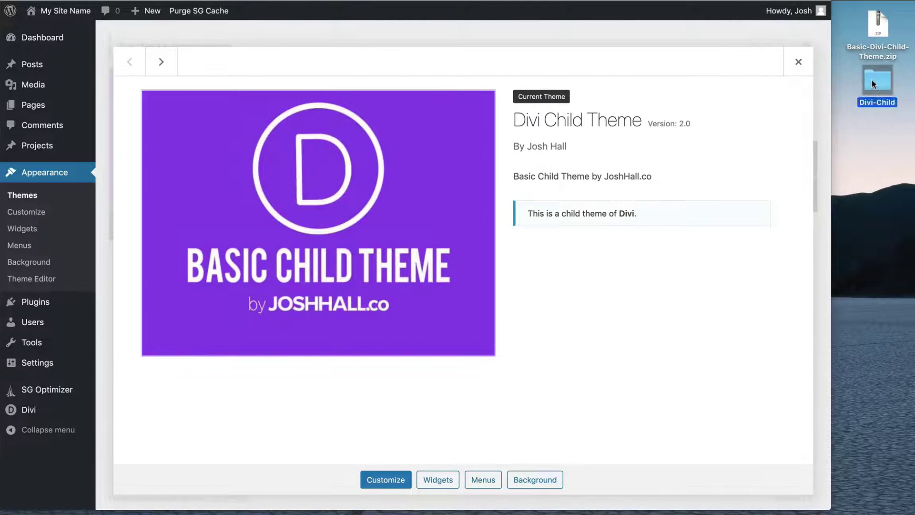
{"action": "right_click", "coordinate": [592, 91]}
{"action": "mouse_move", "coordinate": [667, 106]}
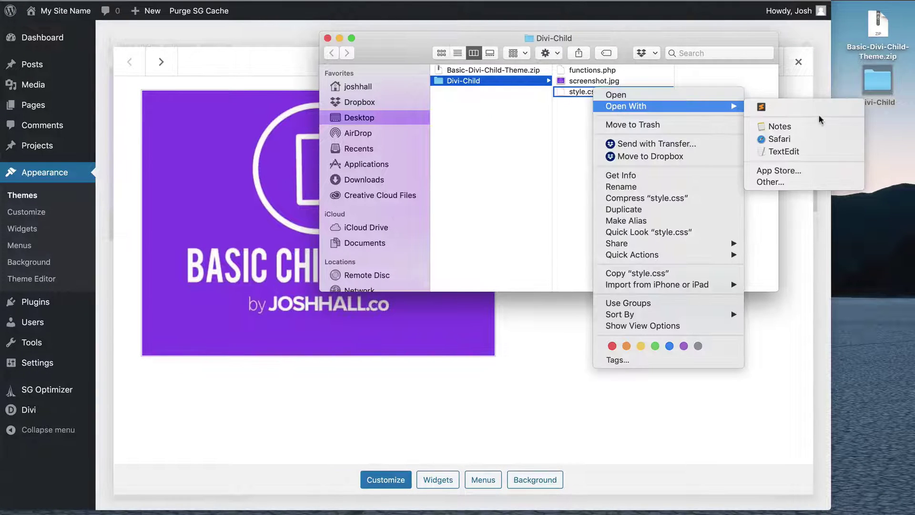
{"action": "left_click", "coordinate": [804, 110]}
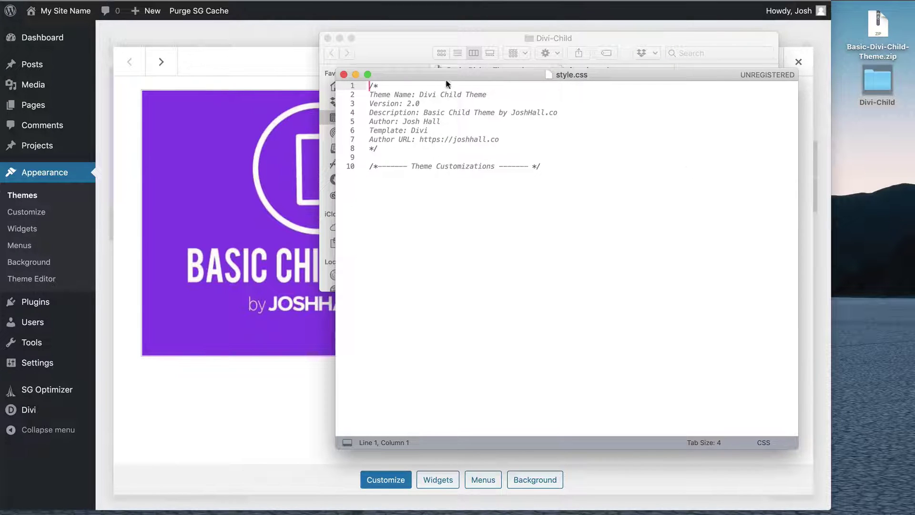
{"action": "left_click_drag", "start_coordinate": [450, 74], "coordinate": [523, 96]}
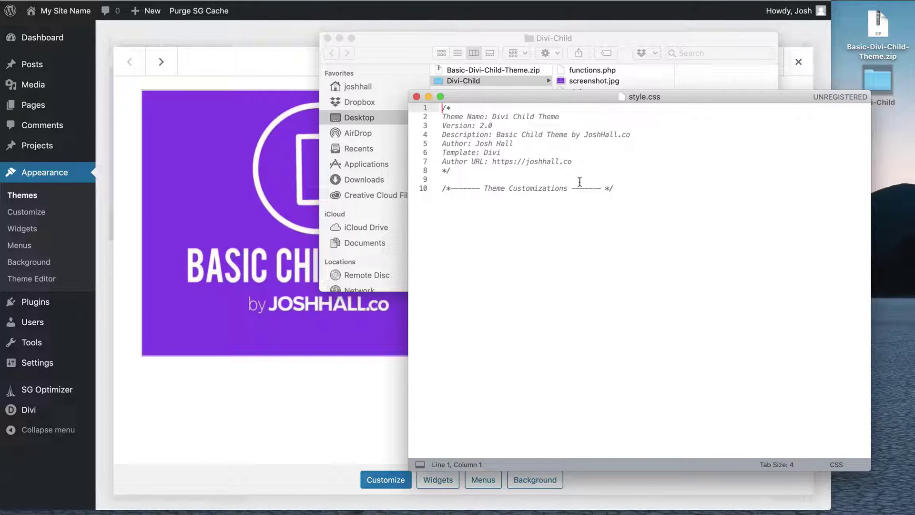
{"action": "left_click", "coordinate": [327, 37]}
{"action": "left_click_drag", "start_coordinate": [512, 98], "coordinate": [611, 262]}
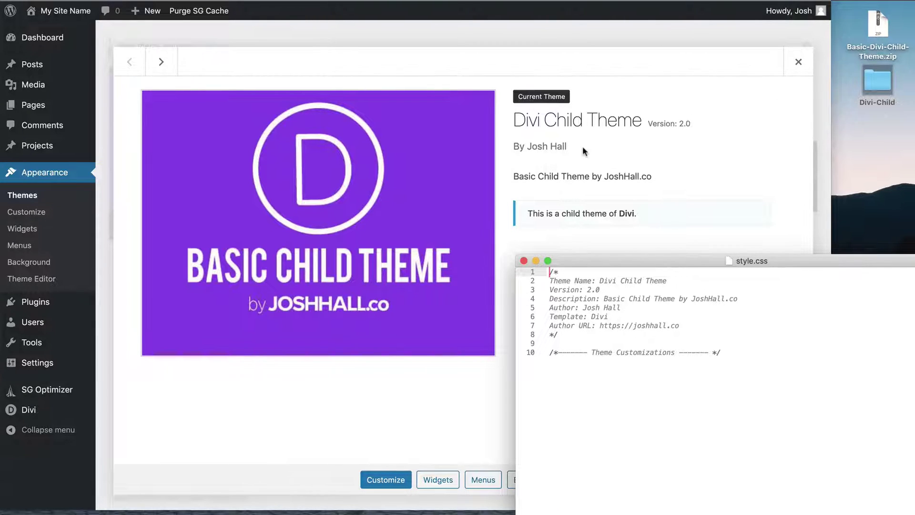
Add blank lines after the Theme Customizations comment, then close style.css without saving
{"action": "left_click", "coordinate": [608, 373]}
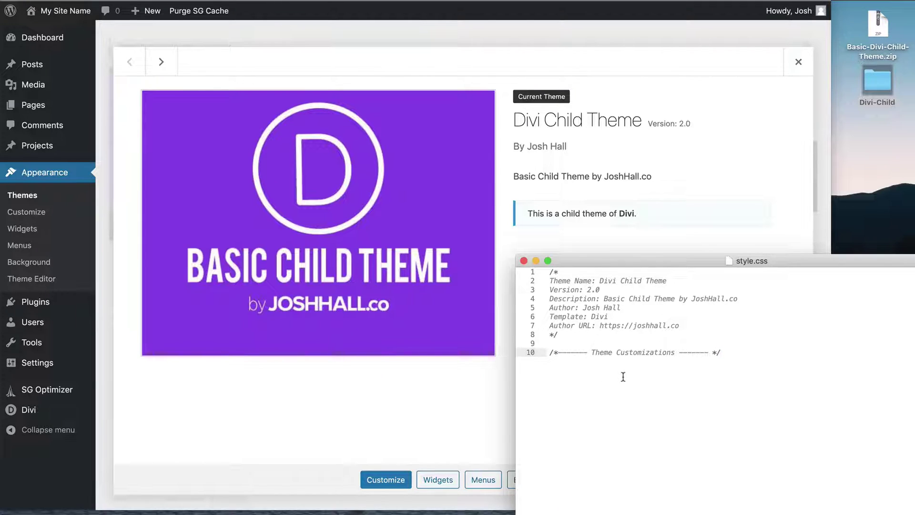
{"action": "key", "text": "Return"}
{"action": "key", "text": "Return"}
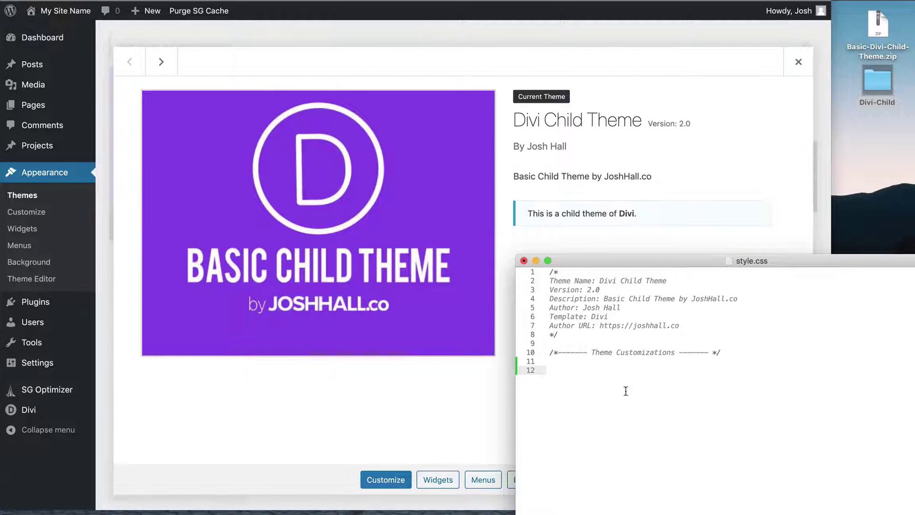
{"action": "left_click", "coordinate": [524, 261]}
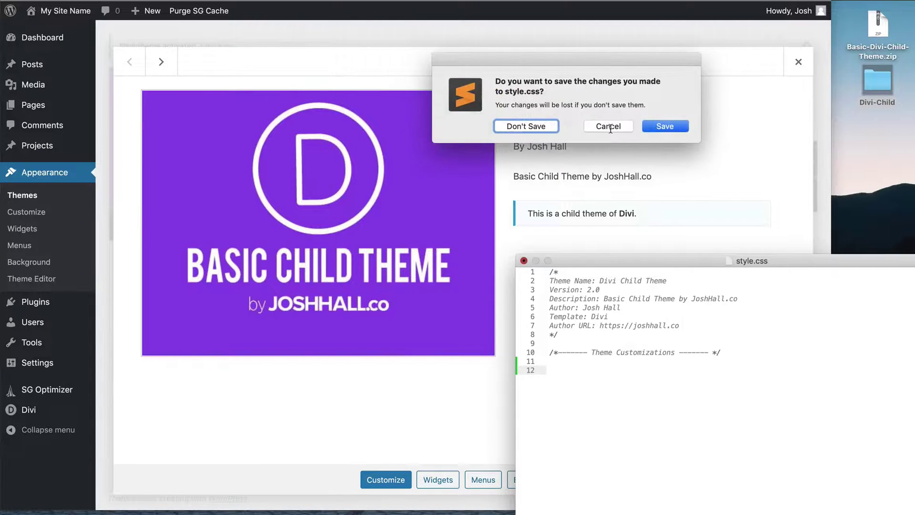
{"action": "left_click", "coordinate": [528, 127]}
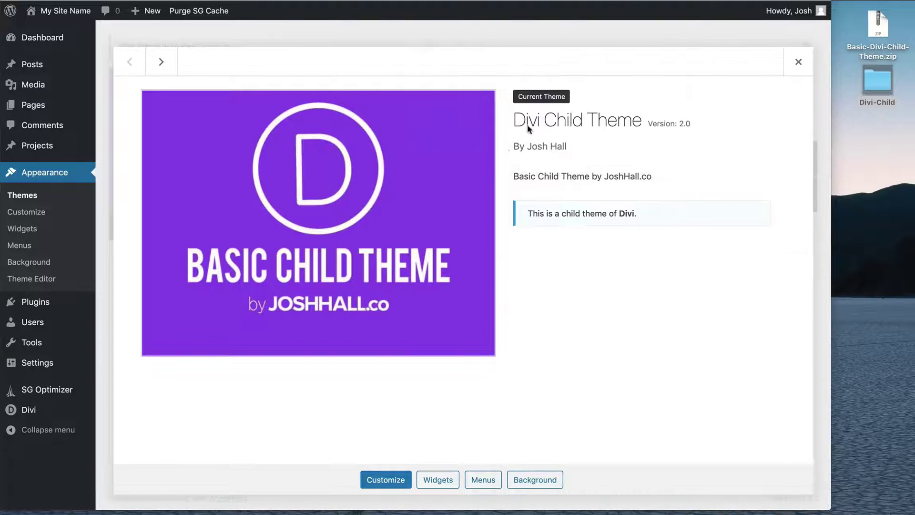
In the Theme Editor, replace the style.css author name and author URL domain with new values, then save
{"action": "left_click", "coordinate": [35, 281]}
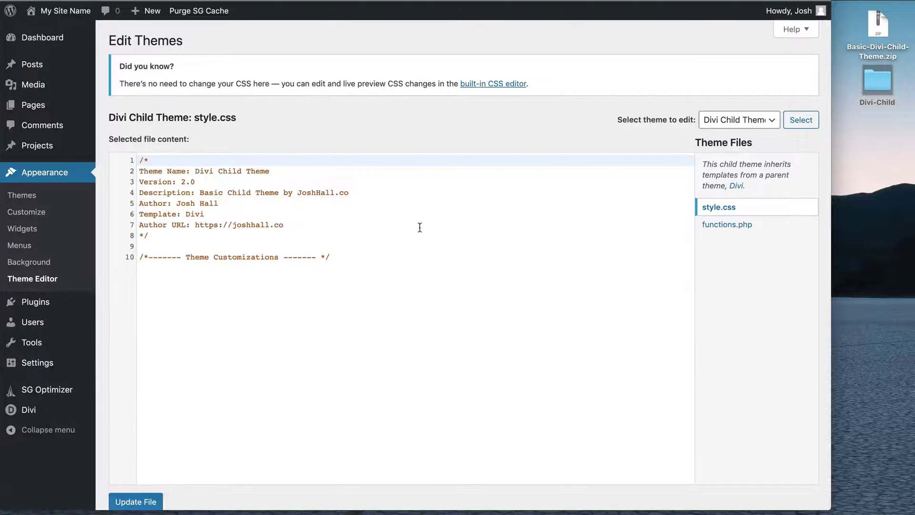
{"action": "scroll", "coordinate": [374, 254], "scroll_direction": "down", "scroll_amount": 2}
{"action": "left_click_drag", "start_coordinate": [227, 203], "coordinate": [177, 206]}
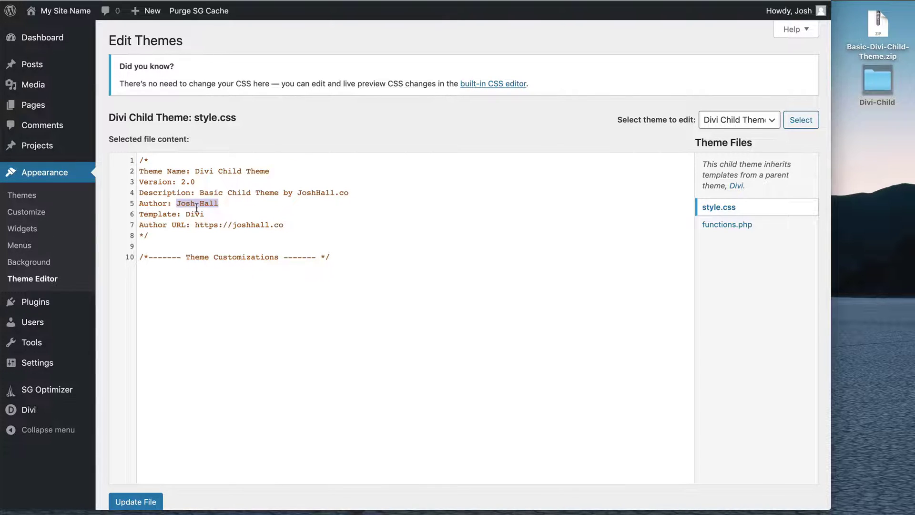
{"action": "type", "text": "Jim Short"}
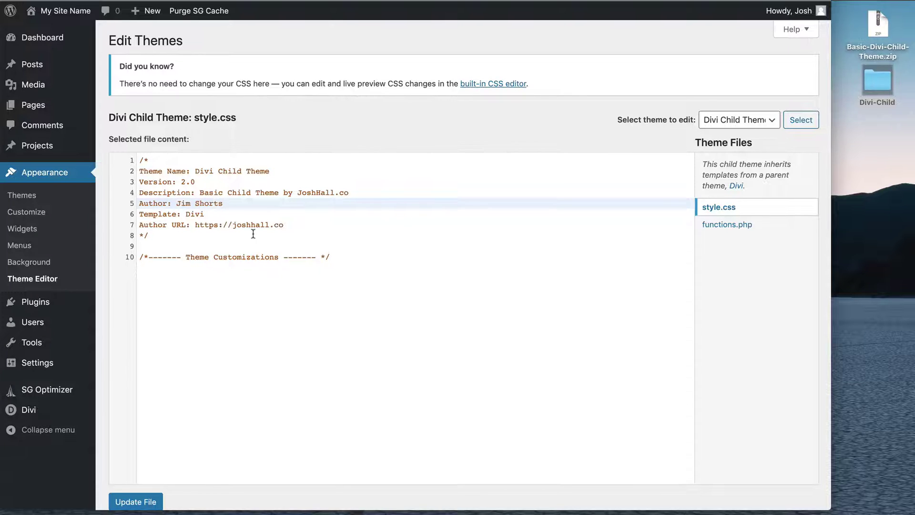
{"action": "double_click", "coordinate": [261, 225]}
{"action": "type", "text": "jimshorts"}
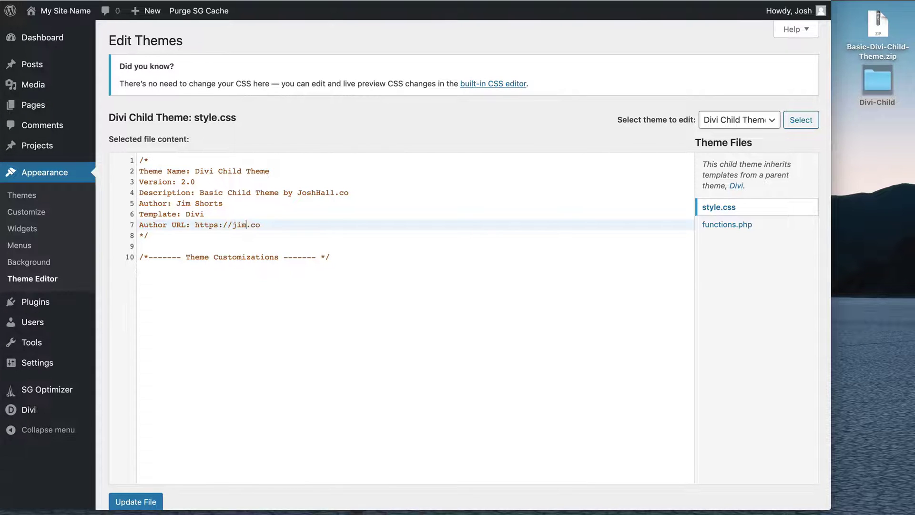
{"action": "left_click", "coordinate": [160, 498]}
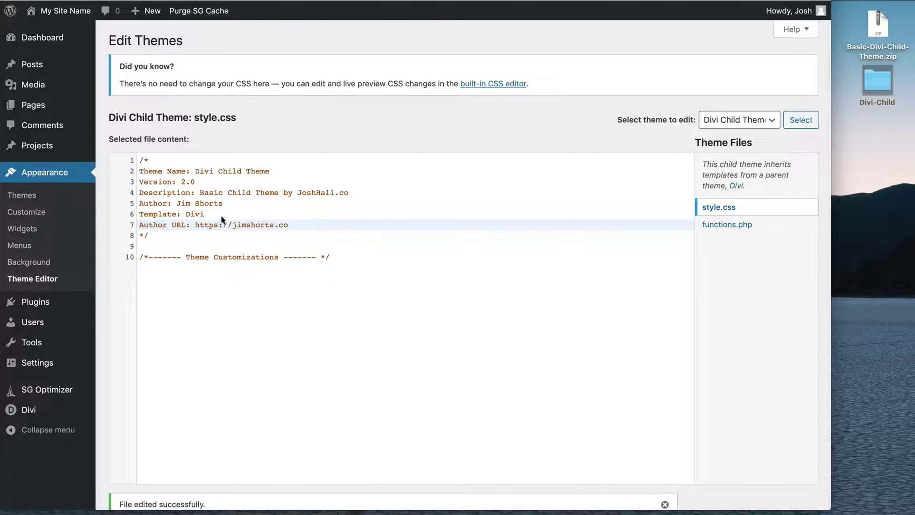
{"action": "left_click", "coordinate": [22, 195]}
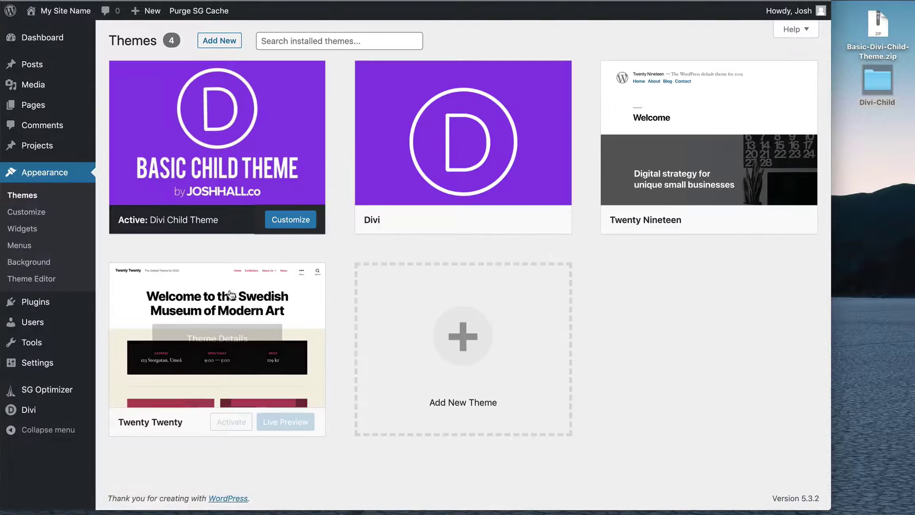
{"action": "left_click", "coordinate": [210, 139]}
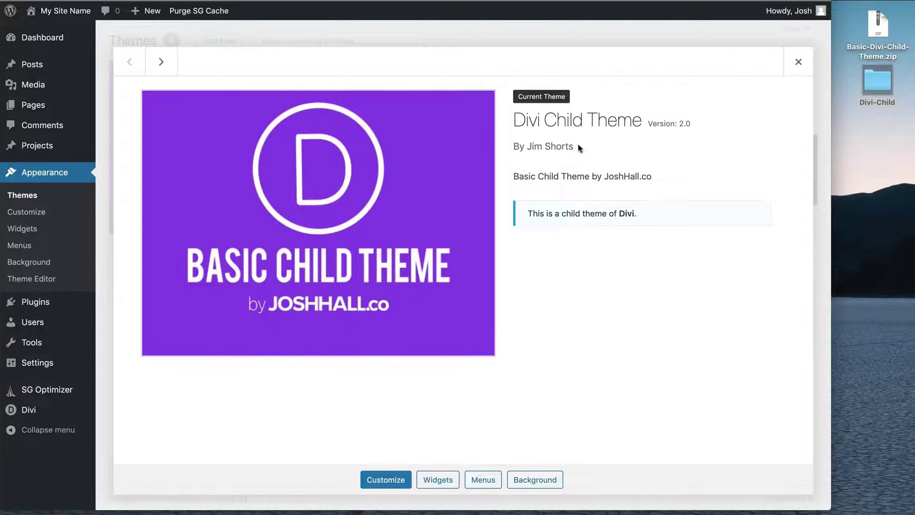
{"action": "left_click", "coordinate": [29, 285]}
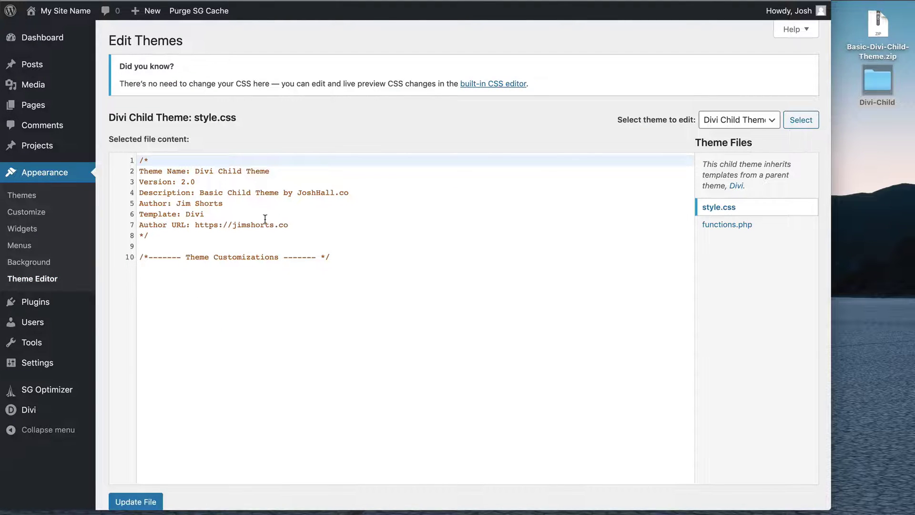
Change the style.css Version from 2.0 to 3.0, save, and confirm Version 3.0 in theme details
{"action": "left_click", "coordinate": [186, 182]}
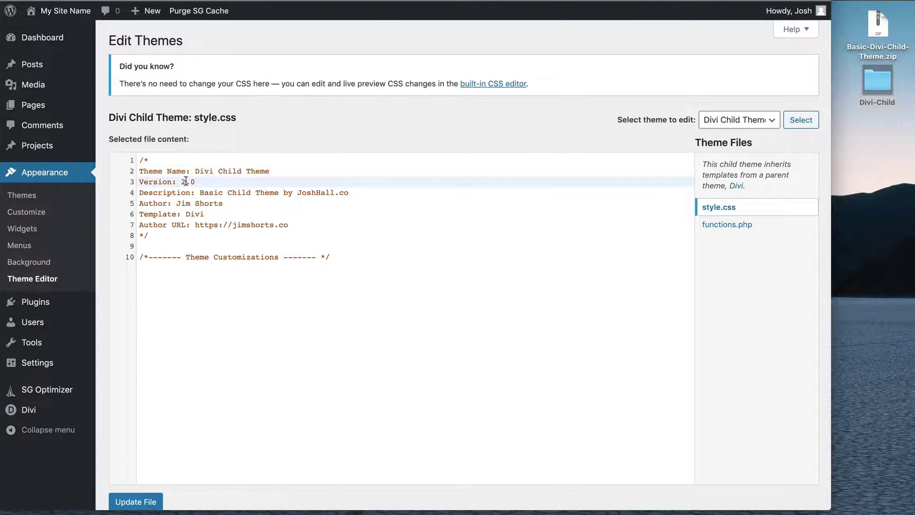
{"action": "key", "text": "BackSpace"}
{"action": "key", "text": "BackSpace"}
{"action": "left_click", "coordinate": [135, 501]}
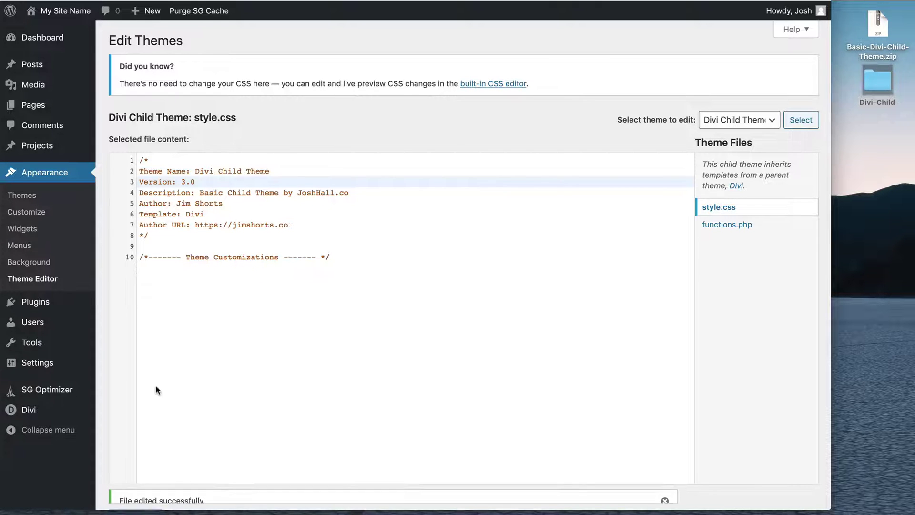
{"action": "left_click", "coordinate": [39, 196]}
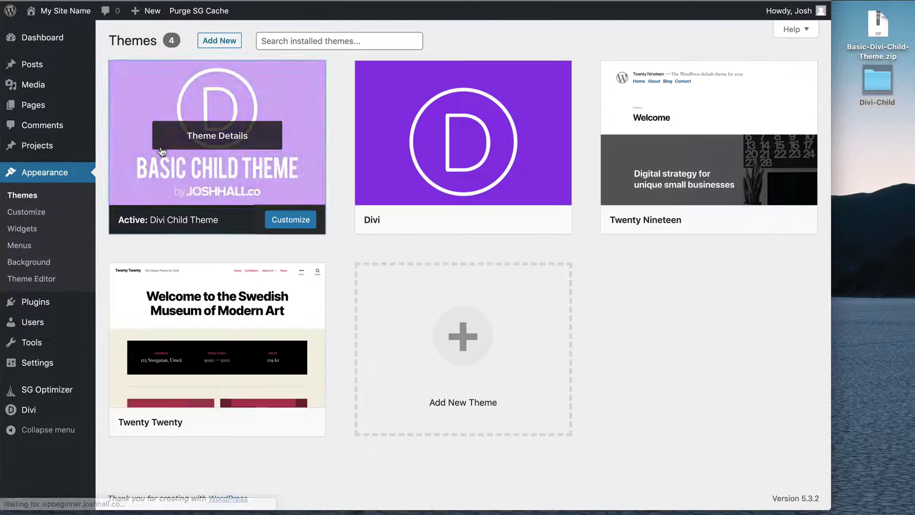
{"action": "left_click", "coordinate": [162, 146]}
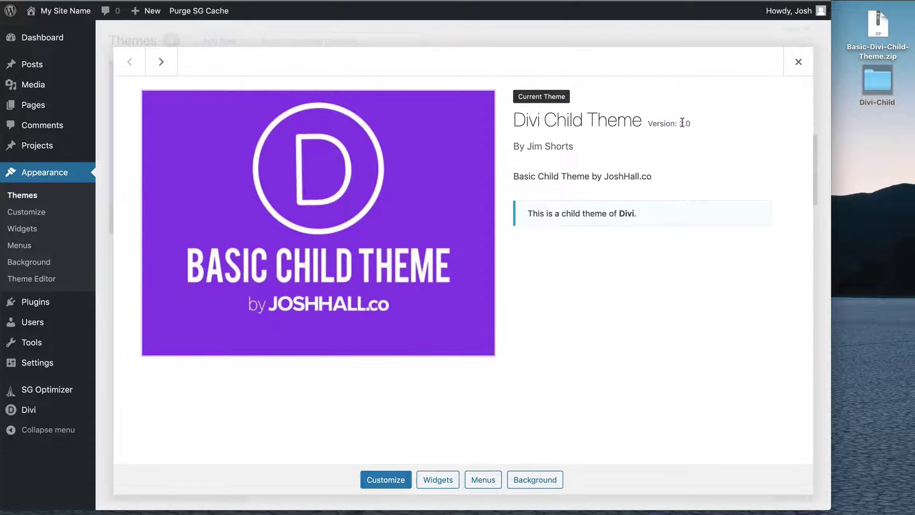
Reopen the Theme Editor and scroll through the child theme's style.css at Version 3.0
{"action": "left_click", "coordinate": [36, 282]}
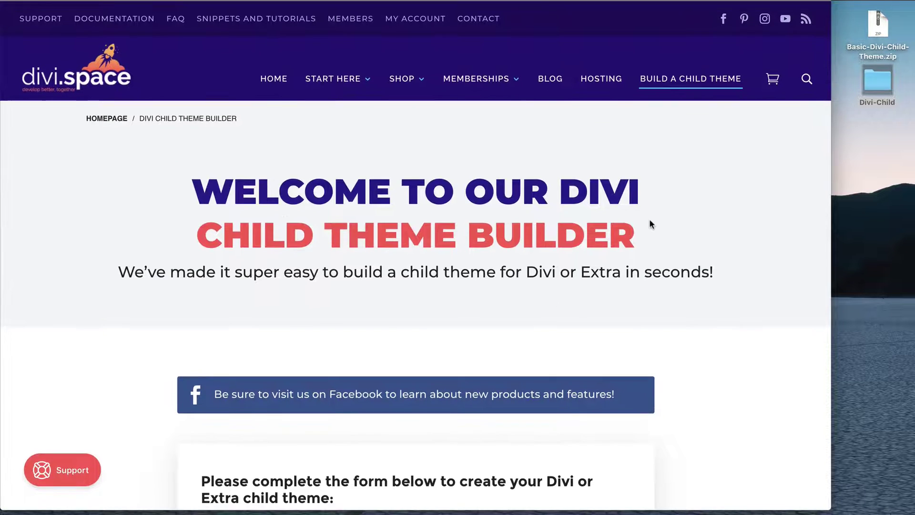
{"action": "scroll", "coordinate": [667, 217], "scroll_direction": "down", "scroll_amount": 2}
{"action": "scroll", "coordinate": [715, 210], "scroll_direction": "down", "scroll_amount": 10}
{"action": "scroll", "coordinate": [709, 204], "scroll_direction": "down", "scroll_amount": 10}
{"action": "scroll", "coordinate": [497, 173], "scroll_direction": "up", "scroll_amount": 20}
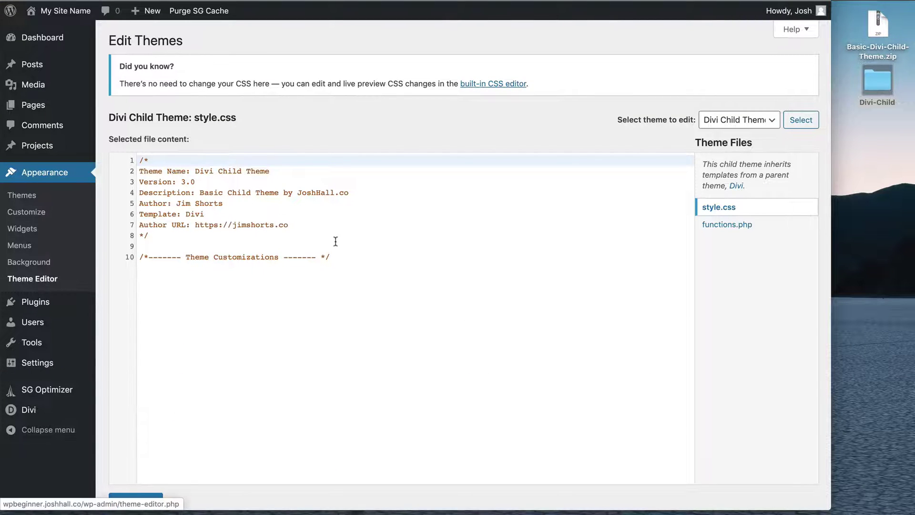
Open the Divi-Child folder in Finder and preview screenshot.jpg at full size
{"action": "left_click", "coordinate": [59, 199]}
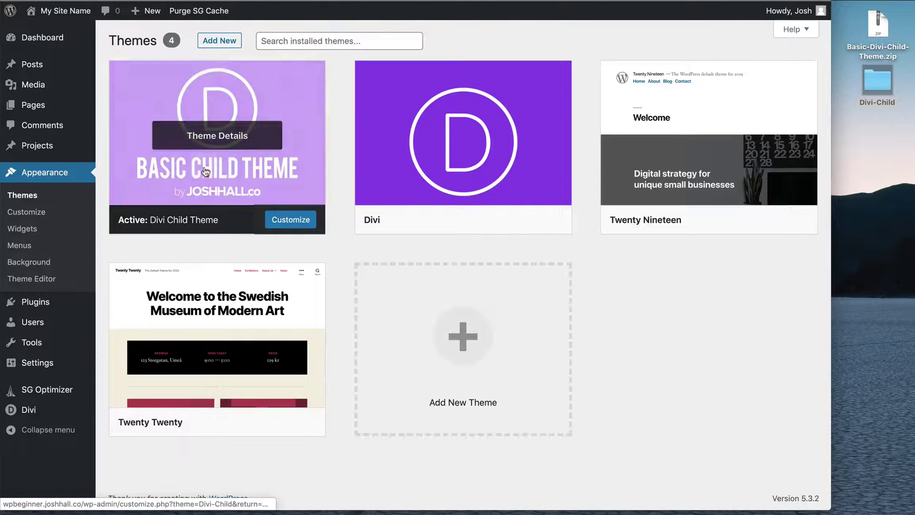
{"action": "double_click", "coordinate": [877, 85]}
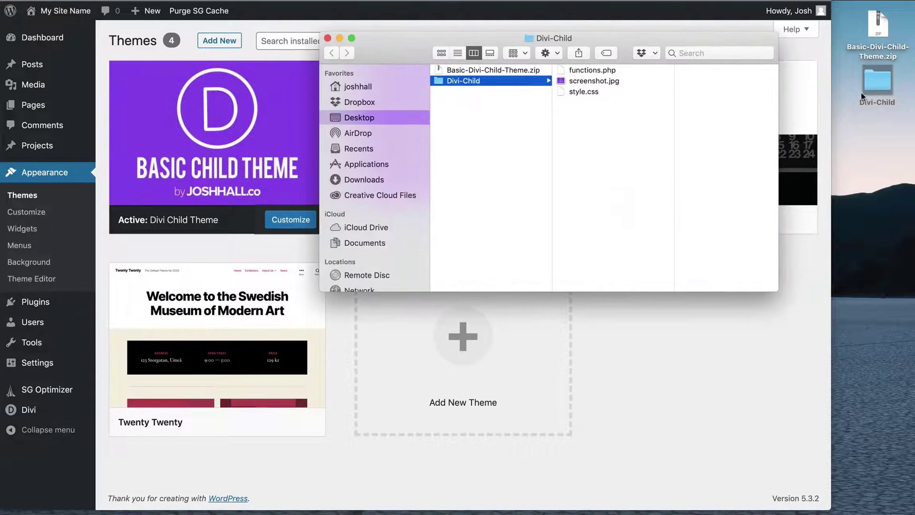
{"action": "left_click", "coordinate": [585, 80]}
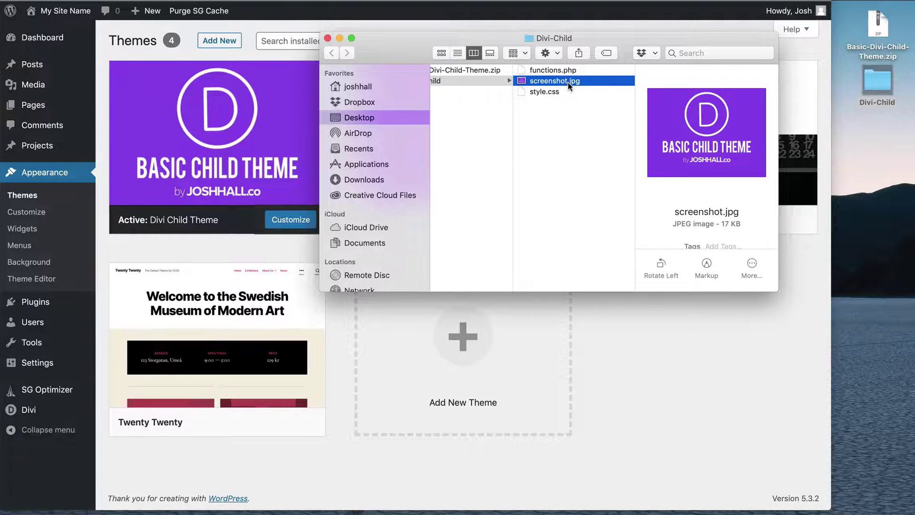
{"action": "key", "text": "space"}
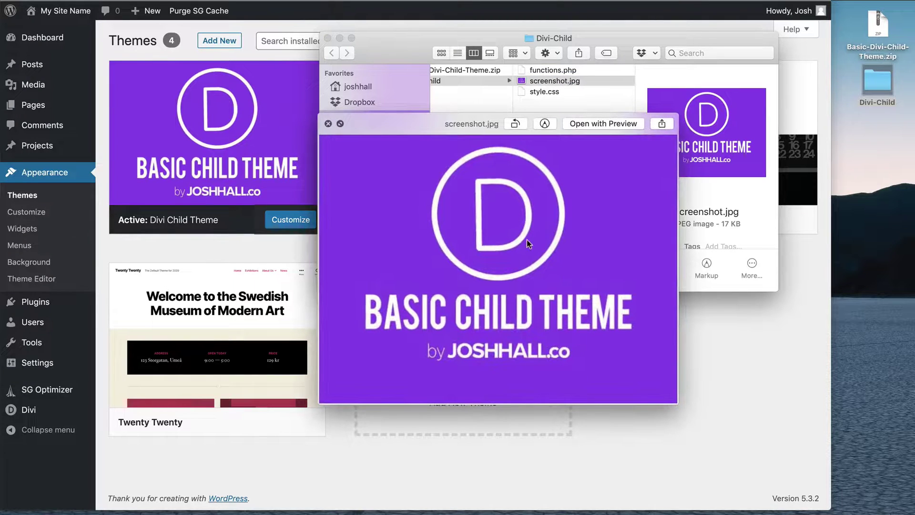
{"action": "left_click", "coordinate": [328, 123]}
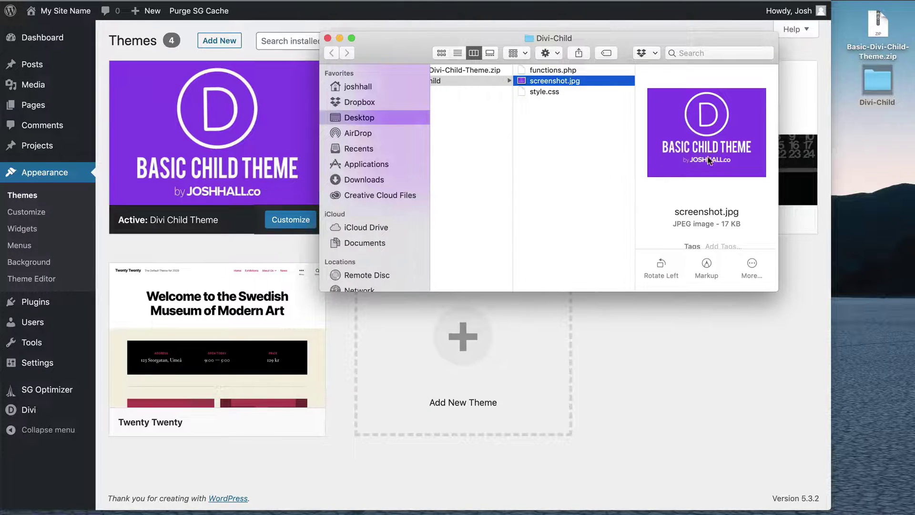
Enlarge and reposition the Finder window beside the WordPress Themes page
{"action": "scroll", "coordinate": [722, 178], "scroll_direction": "down", "scroll_amount": 3}
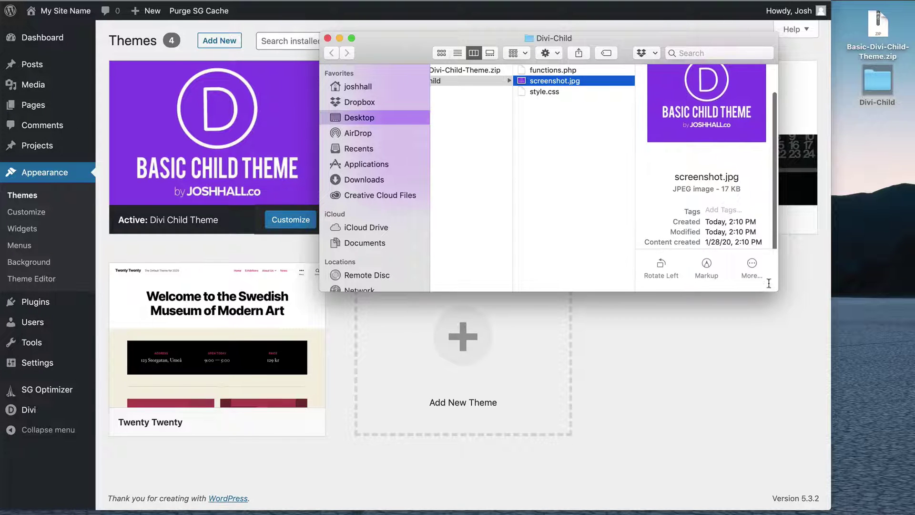
{"action": "left_click_drag", "start_coordinate": [778, 290], "coordinate": [860, 434]}
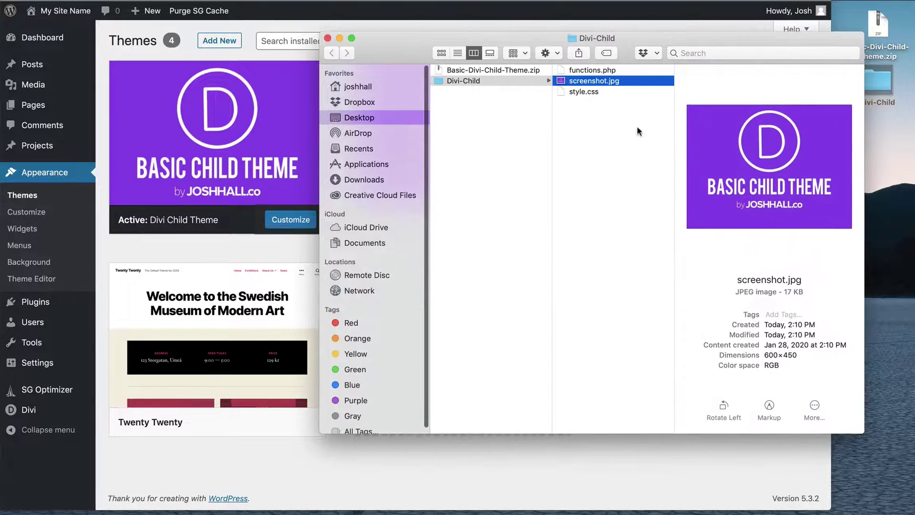
{"action": "scroll", "coordinate": [741, 285], "scroll_direction": "down", "scroll_amount": 1}
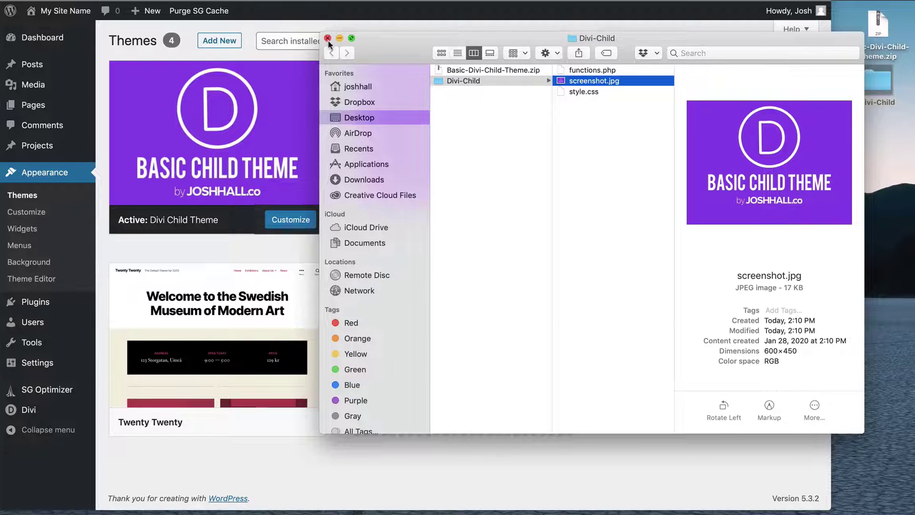
{"action": "left_click_drag", "start_coordinate": [401, 49], "coordinate": [537, 84]}
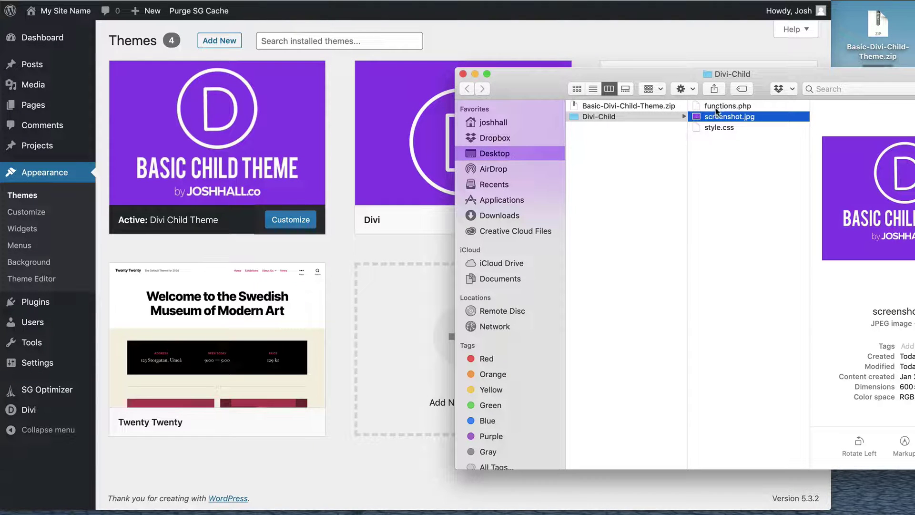
{"action": "left_click", "coordinate": [518, 37]}
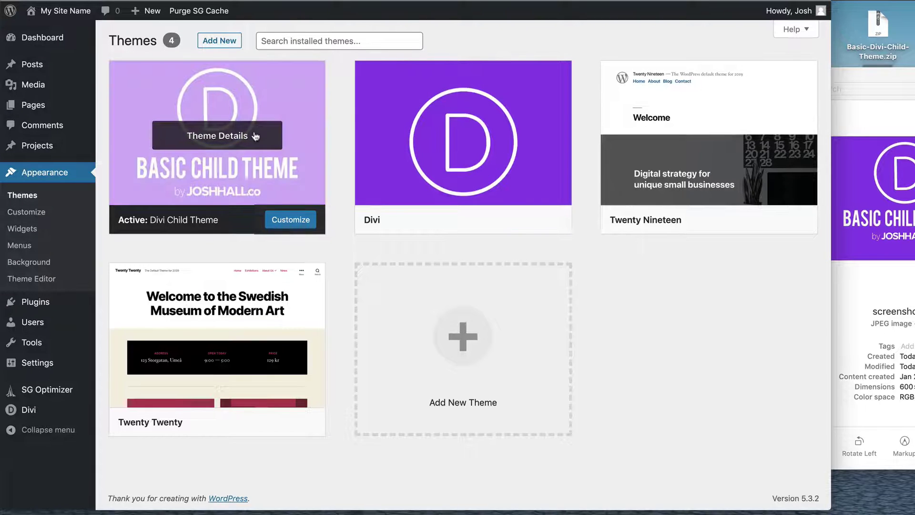
{"action": "left_click", "coordinate": [40, 281]}
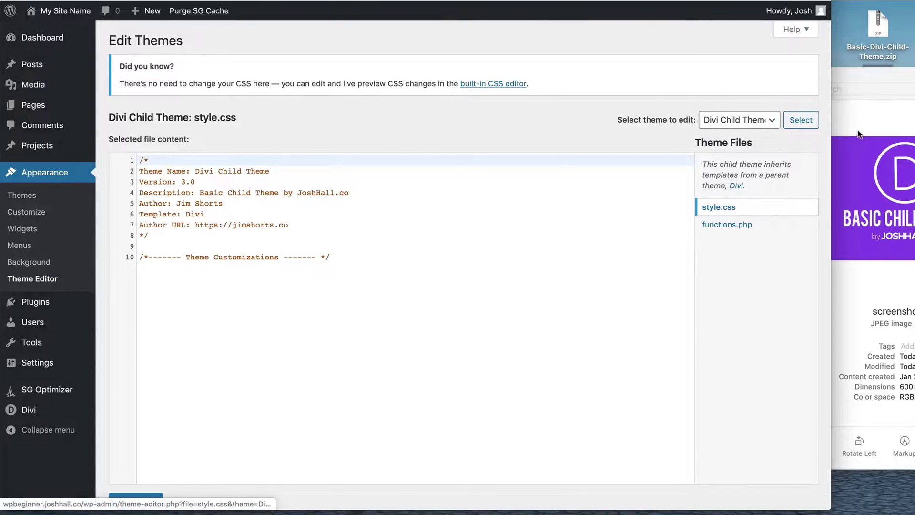
{"action": "left_click", "coordinate": [722, 231]}
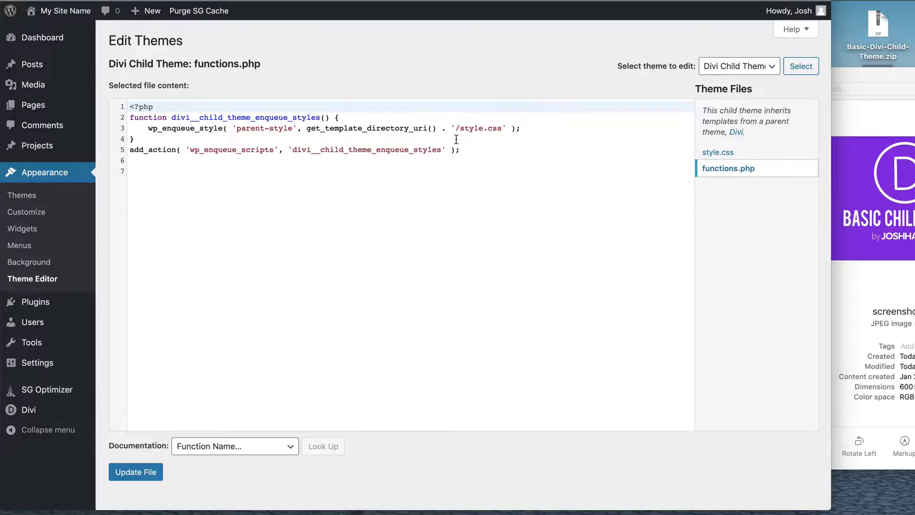
{"action": "left_click_drag", "start_coordinate": [459, 130], "coordinate": [503, 131]}
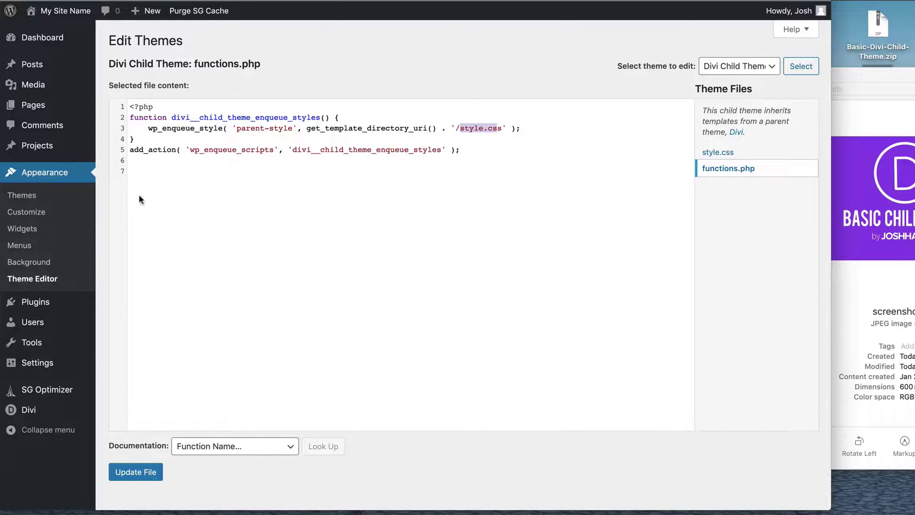
{"action": "left_click", "coordinate": [55, 197]}
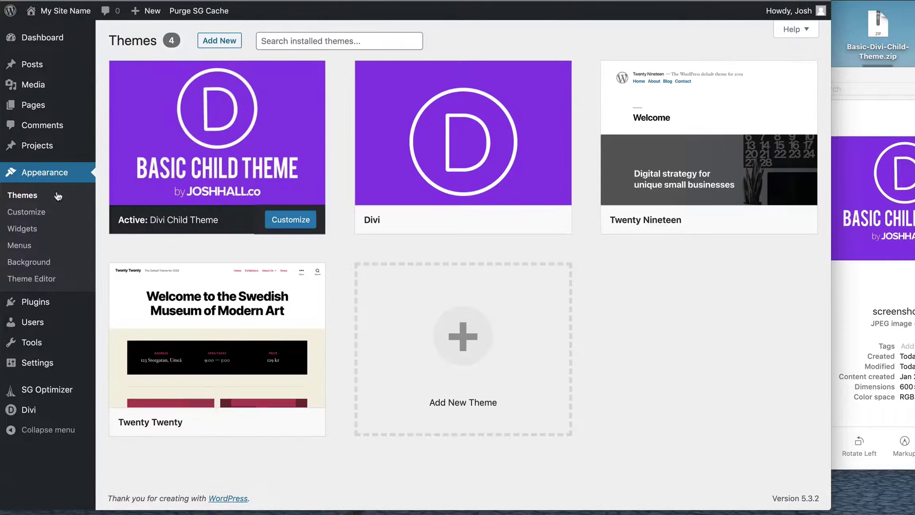
Activate the parent Divi theme and browse its style.css in the Theme Editor
{"action": "left_click", "coordinate": [477, 220]}
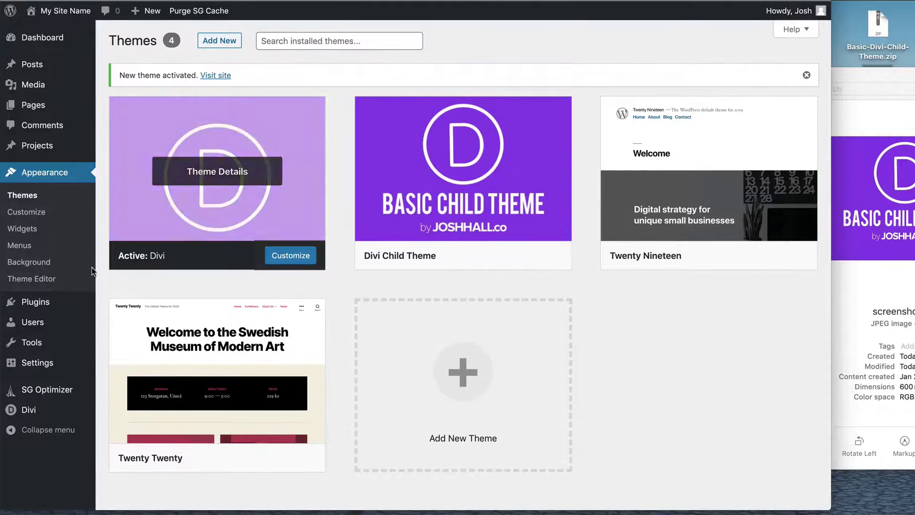
{"action": "left_click", "coordinate": [35, 280]}
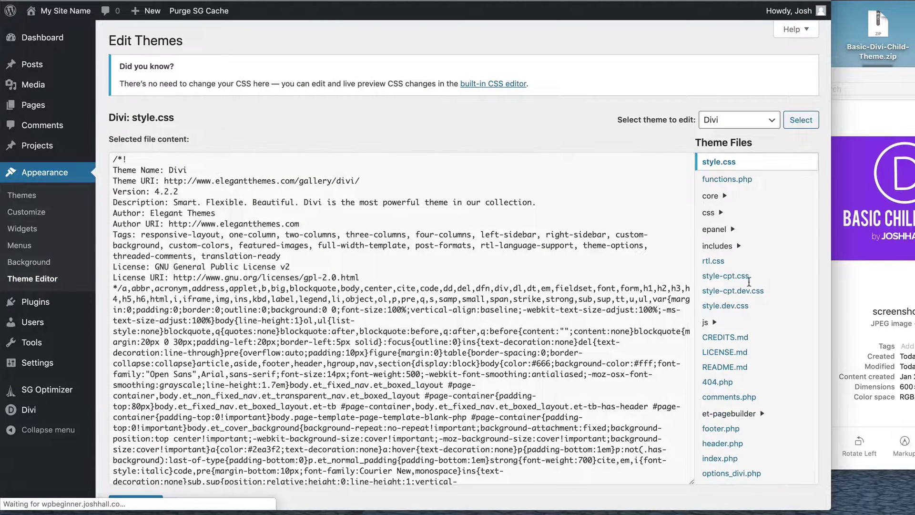
{"action": "scroll", "coordinate": [550, 236], "scroll_direction": "down", "scroll_amount": 3}
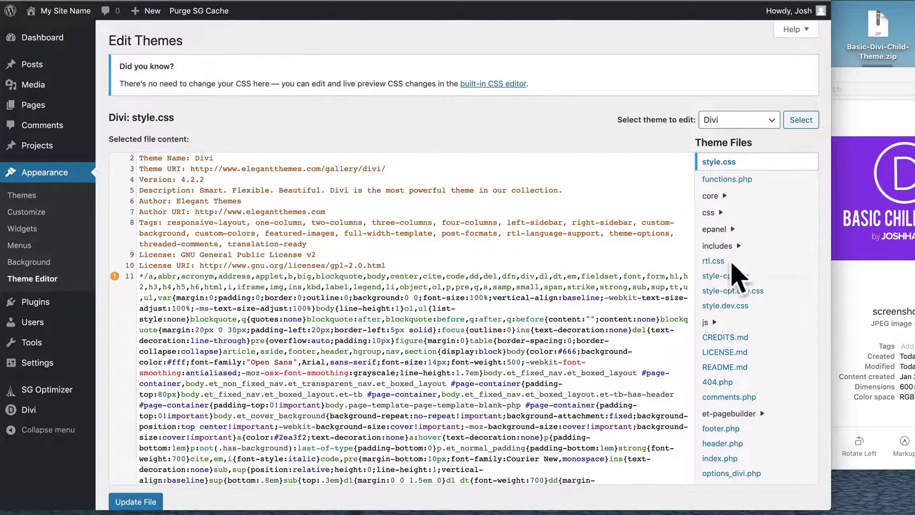
{"action": "scroll", "coordinate": [448, 284], "scroll_direction": "down", "scroll_amount": 15}
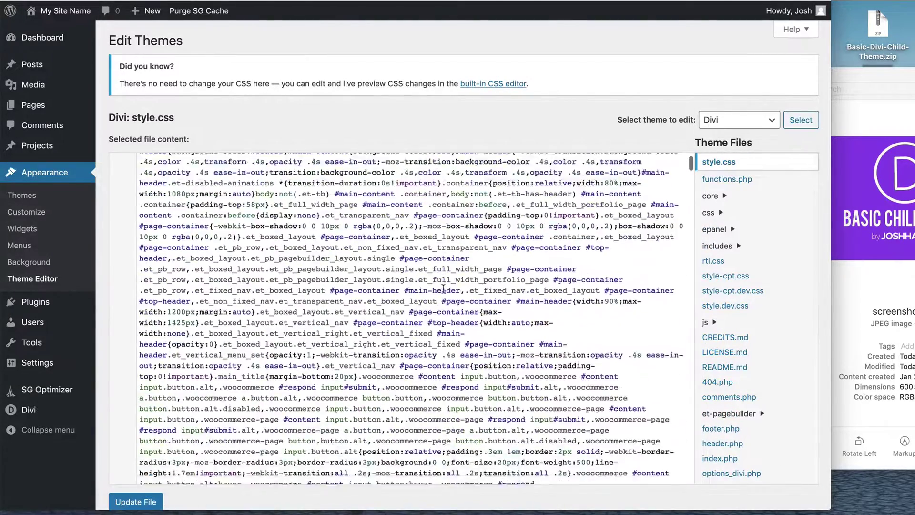
{"action": "scroll", "coordinate": [448, 284], "scroll_direction": "down", "scroll_amount": 5}
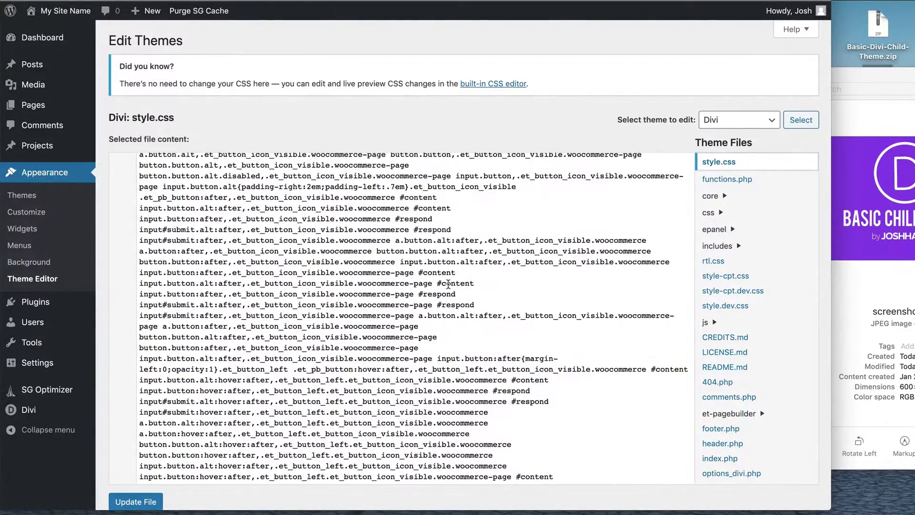
{"action": "scroll", "coordinate": [448, 284], "scroll_direction": "down", "scroll_amount": 6}
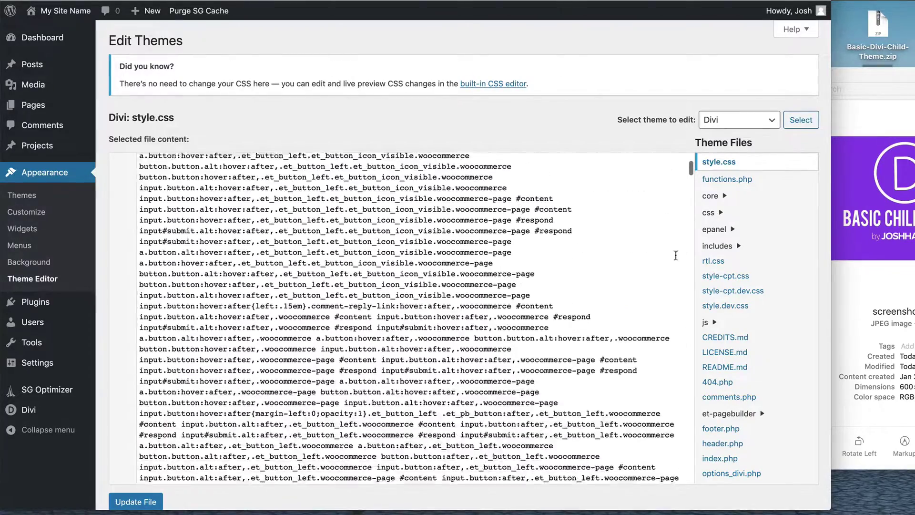
{"action": "scroll", "coordinate": [601, 221], "scroll_direction": "up", "scroll_amount": 20}
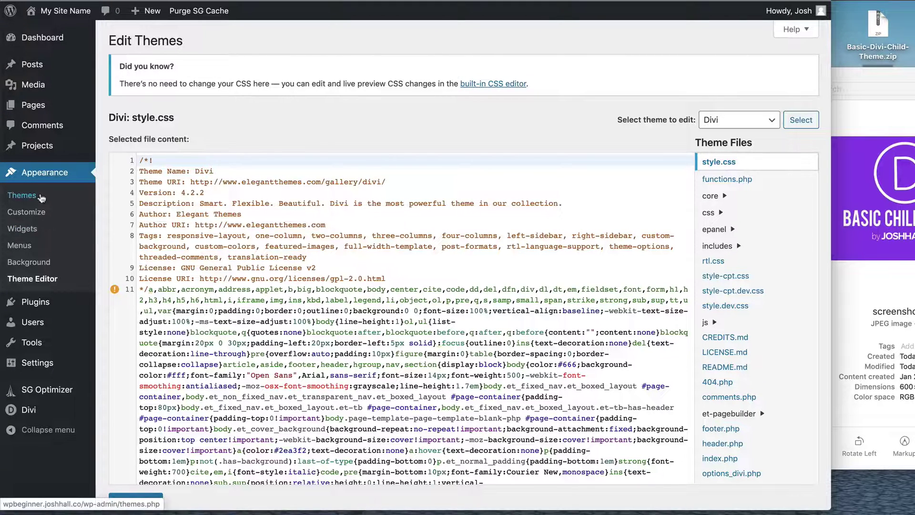
{"action": "left_click", "coordinate": [41, 198]}
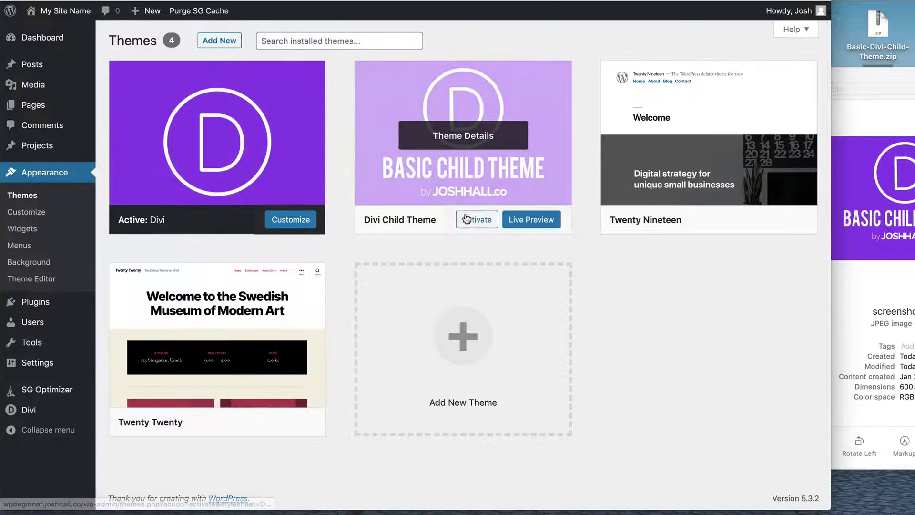
Reactivate Divi Child Theme and open its style.css in the Theme Editor
{"action": "left_click", "coordinate": [466, 219]}
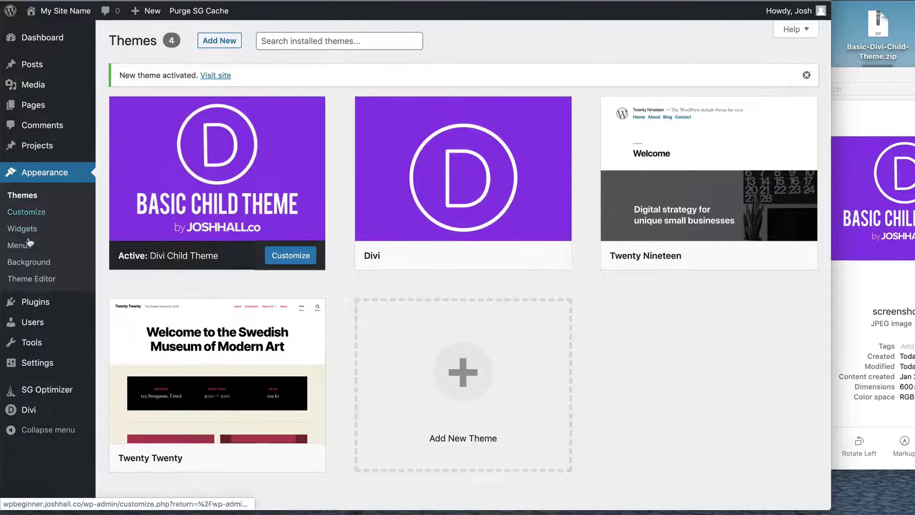
{"action": "left_click", "coordinate": [28, 279]}
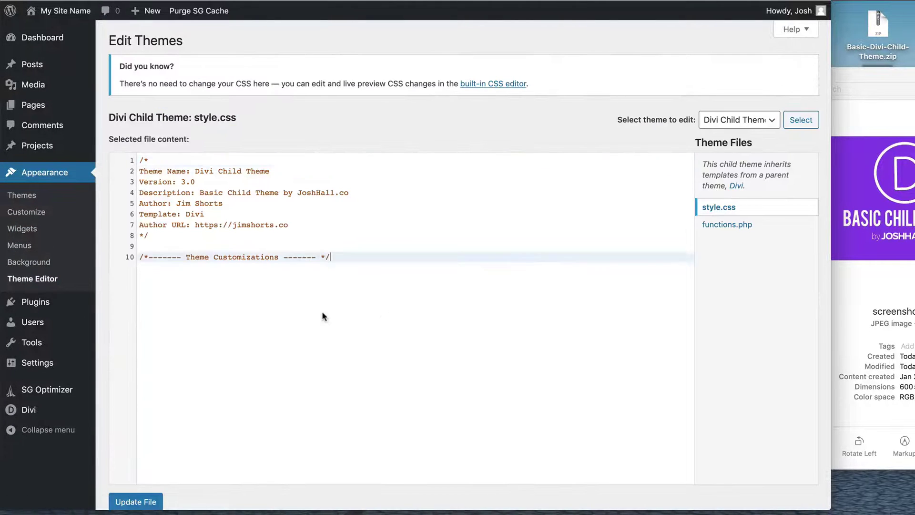
{"action": "key", "text": "Return"}
{"action": "key", "text": "Return"}
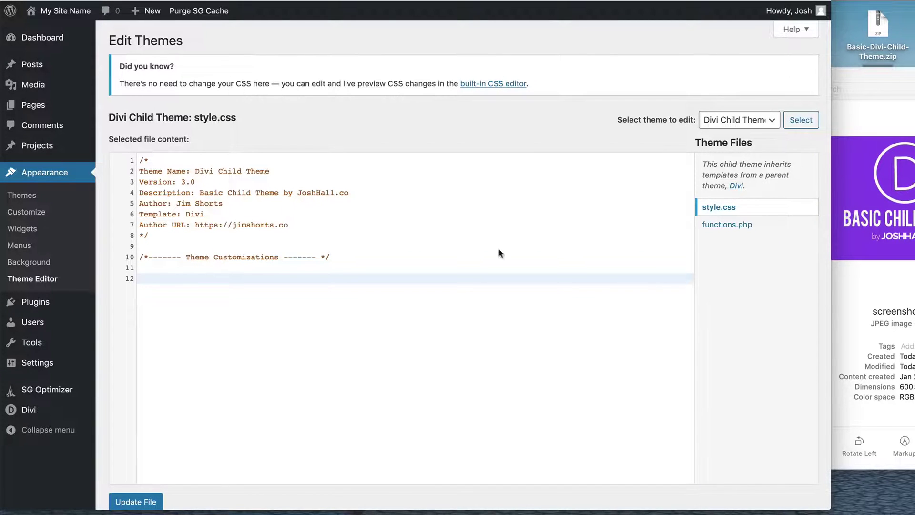
View the child's functions.php without saving edits, and open the older style.css in Sublime Text
{"action": "left_click", "coordinate": [737, 228]}
{"action": "left_click", "coordinate": [652, 124]}
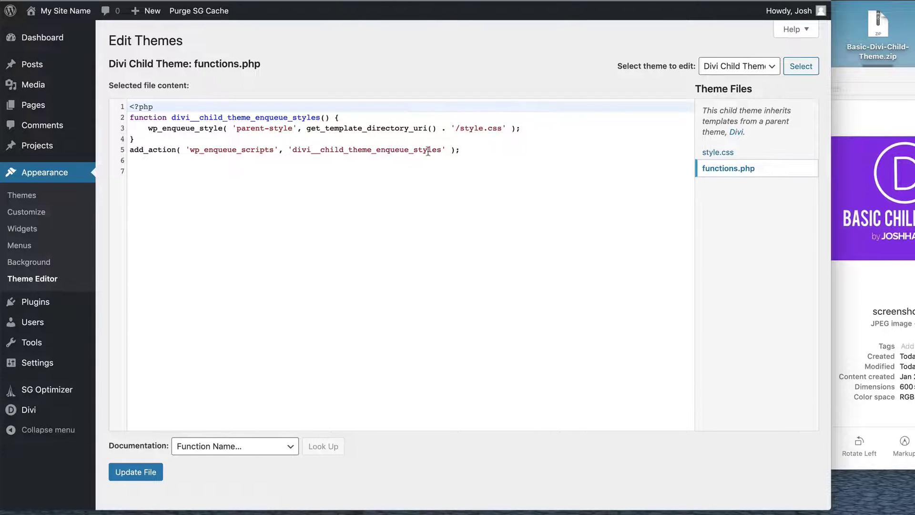
{"action": "double_click", "coordinate": [856, 114]}
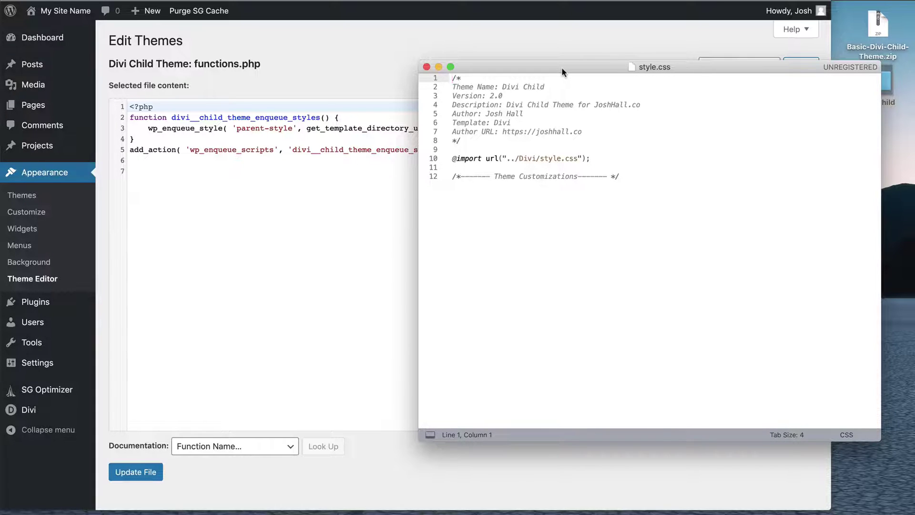
{"action": "left_click", "coordinate": [394, 202]}
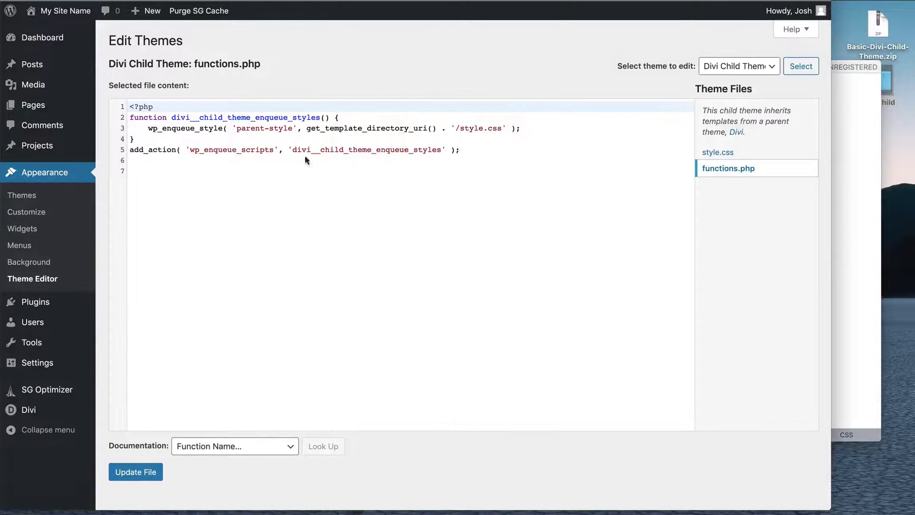
{"action": "left_click", "coordinate": [730, 157]}
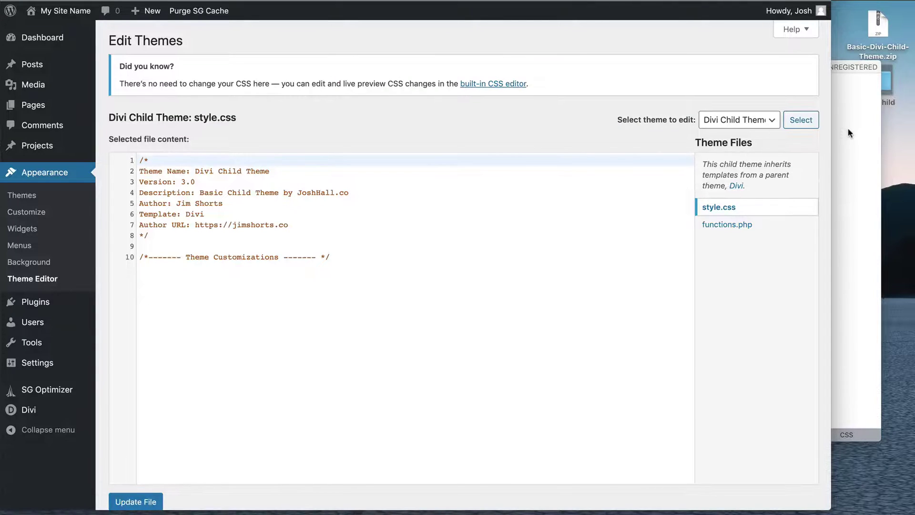
{"action": "left_click", "coordinate": [848, 129]}
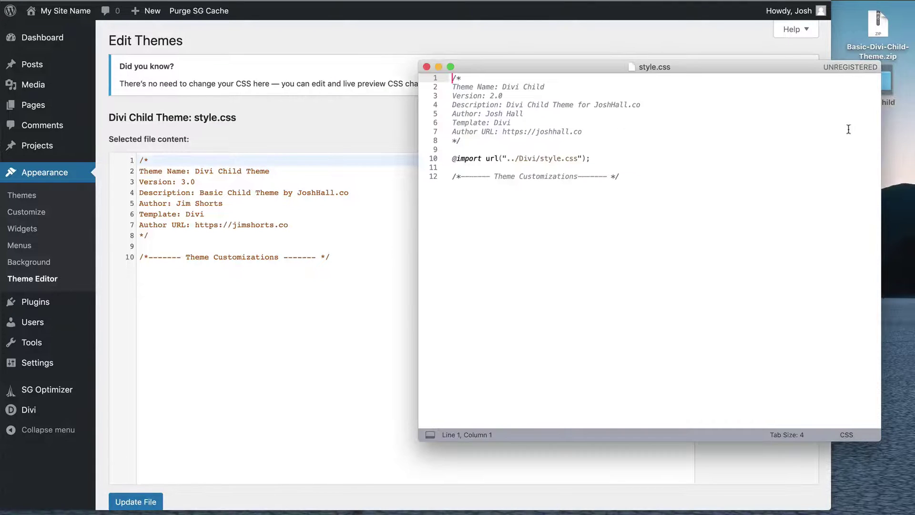
{"action": "left_click", "coordinate": [441, 159]}
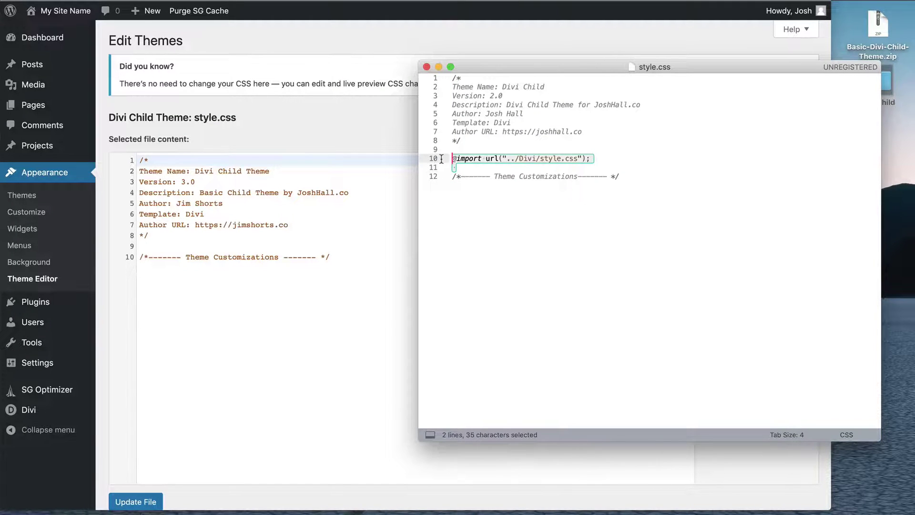
{"action": "left_click", "coordinate": [498, 219]}
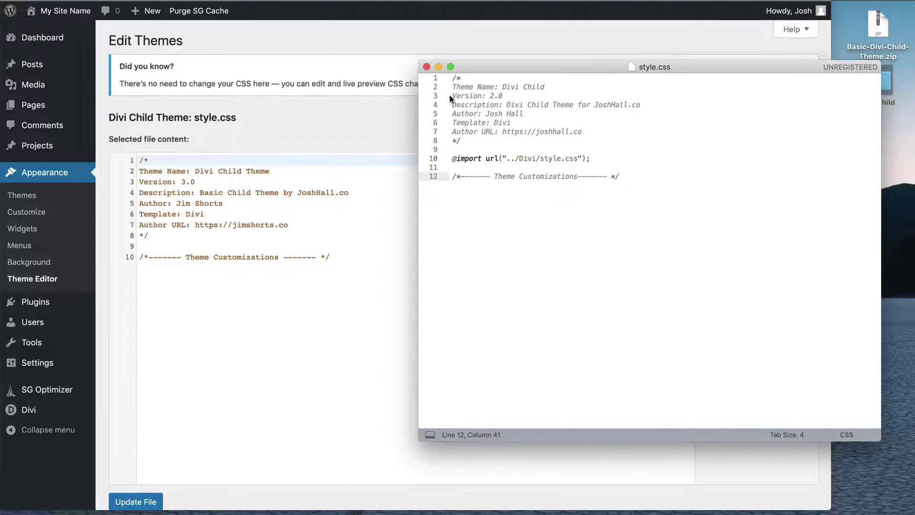
{"action": "left_click", "coordinate": [426, 67]}
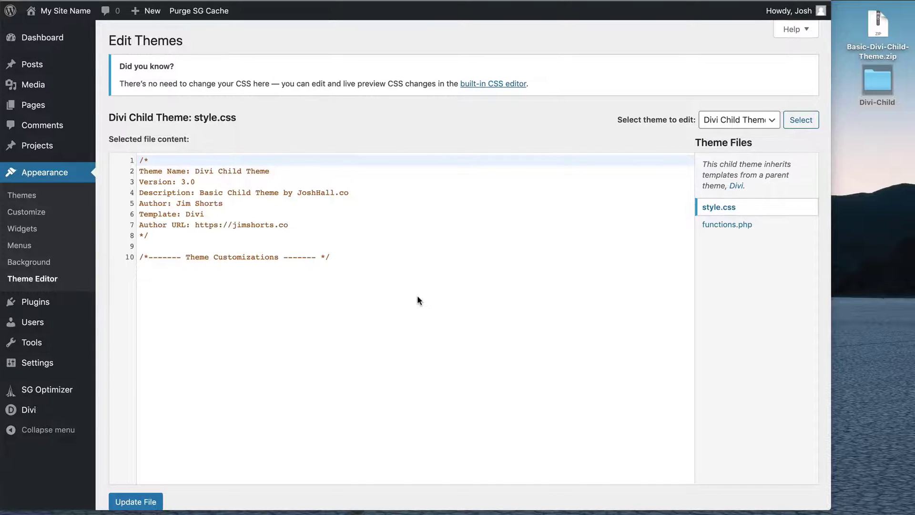
Go back to the installed Themes list and enlarge the browser window
{"action": "left_click", "coordinate": [22, 195]}
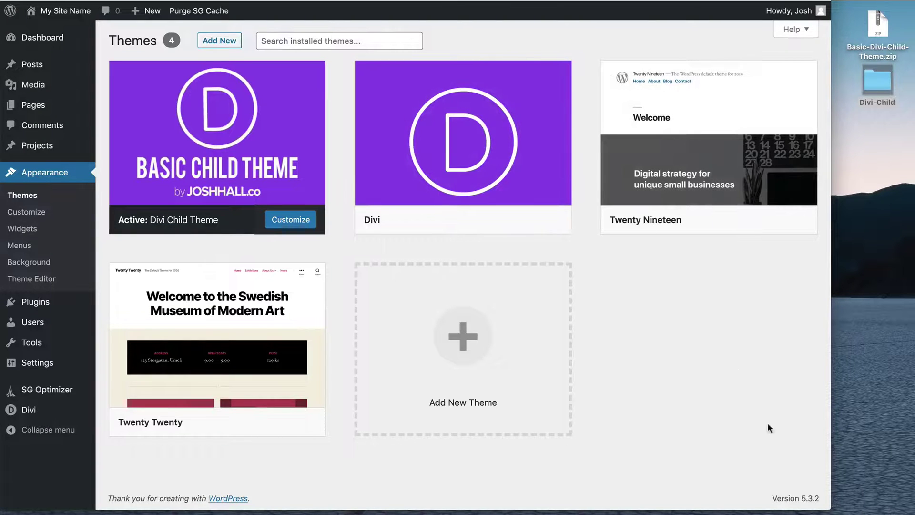
{"action": "left_click_drag", "start_coordinate": [829, 508], "coordinate": [910, 511]}
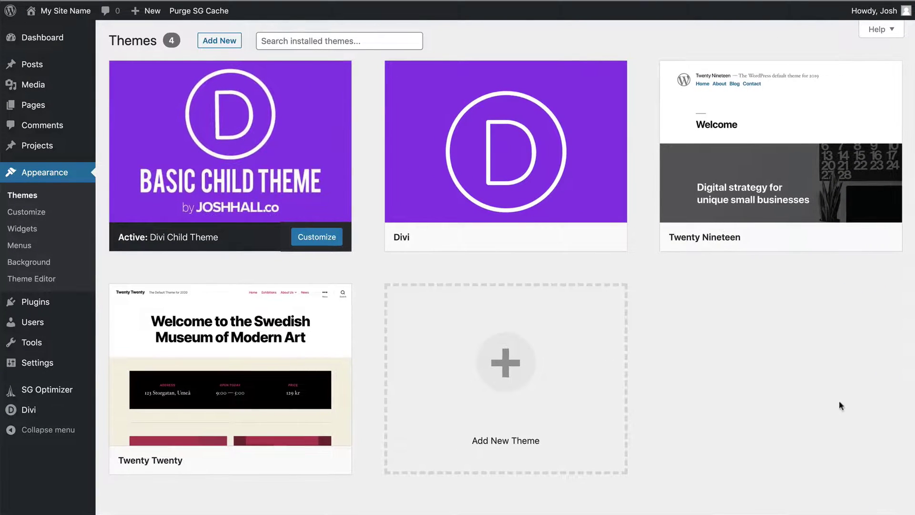